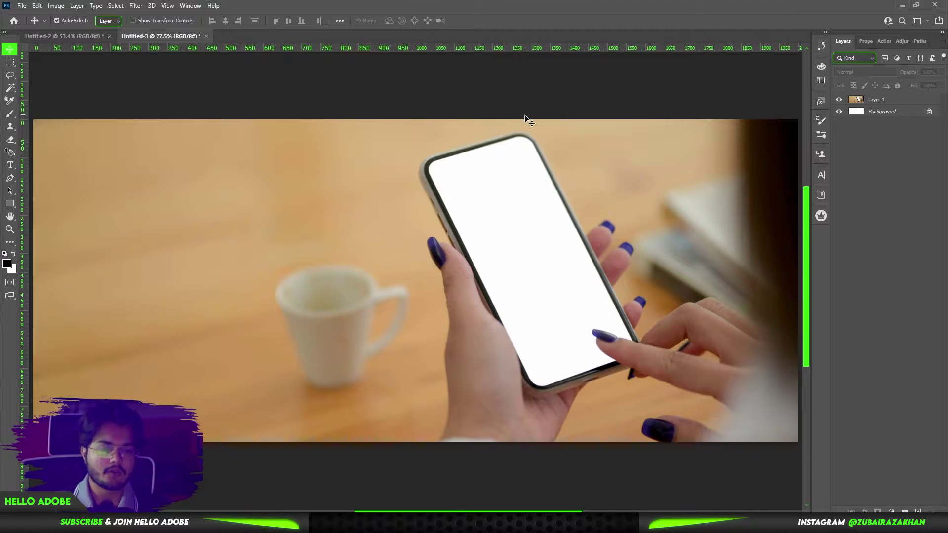
Fit the phone-in-hand photo in view, then bring up the 'photoshop logo cap' image results in Chrome
{"action": "scroll", "coordinate": [627, 305], "scroll_direction": "down", "scroll_amount": 2}
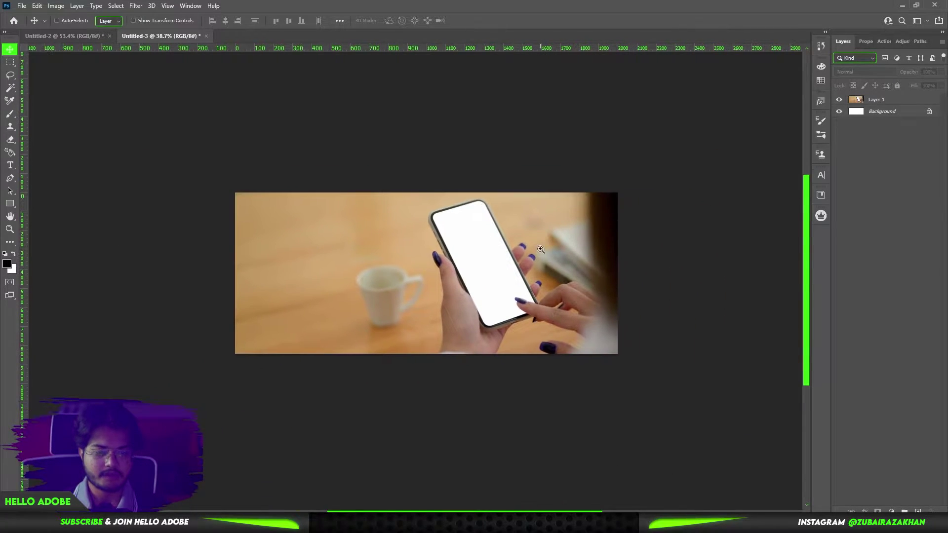
{"action": "key", "text": "ctrl+0"}
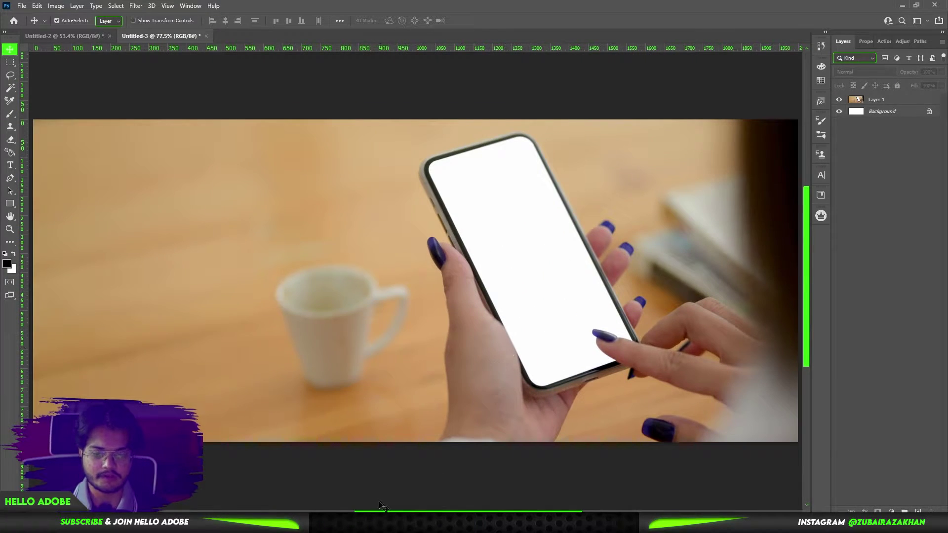
{"action": "mouse_move", "coordinate": [381, 505]}
{"action": "left_click", "coordinate": [442, 493]}
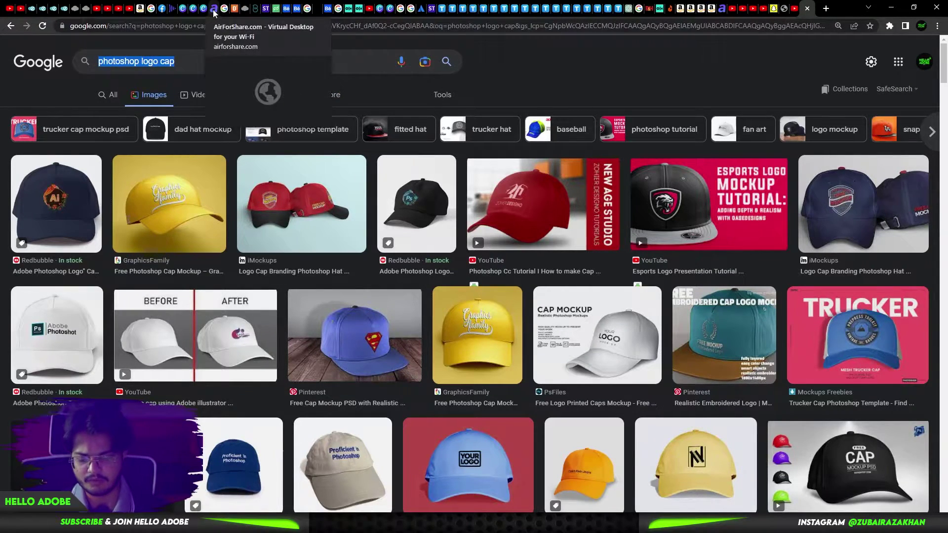
Search Google Images for 'mobile with female hand', then return to Photoshop
{"action": "type", "text": "m"}
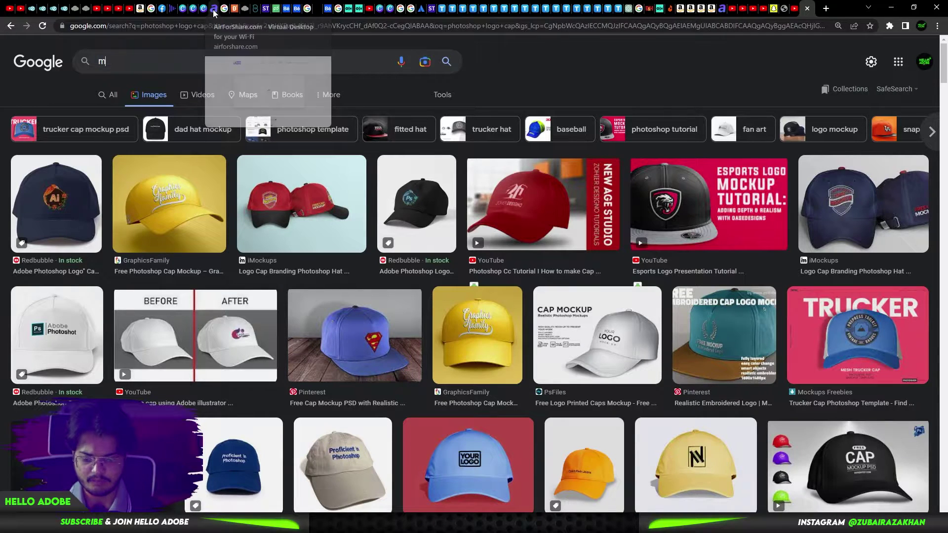
{"action": "type", "text": "obile "}
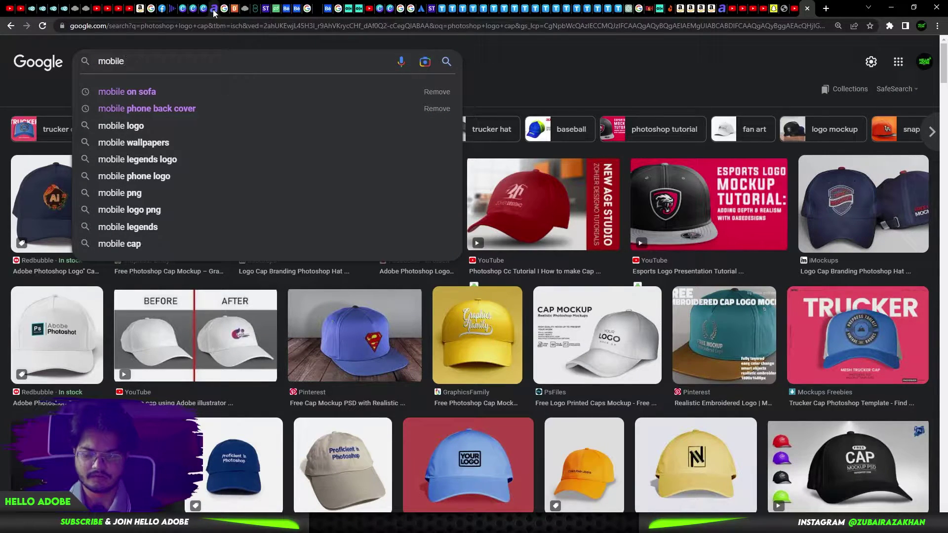
{"action": "type", "text": "with"}
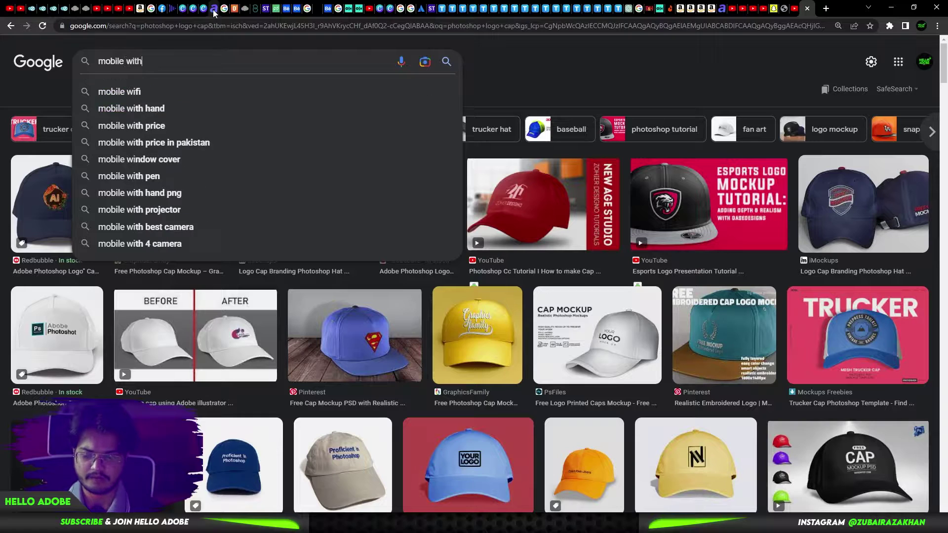
{"action": "type", "text": " d"}
{"action": "key", "text": "BackSpace"}
{"action": "type", "text": "femal"}
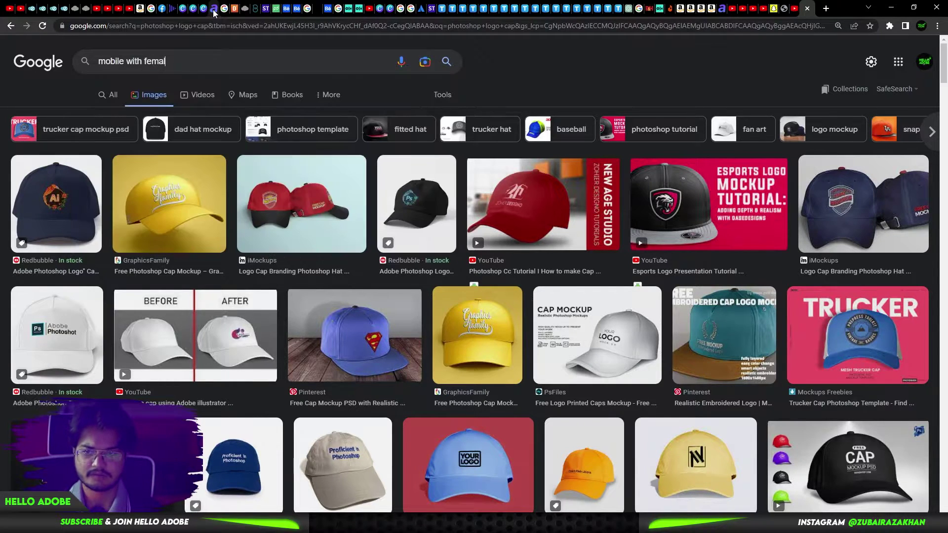
{"action": "type", "text": "e hand"}
{"action": "key", "text": "Return"}
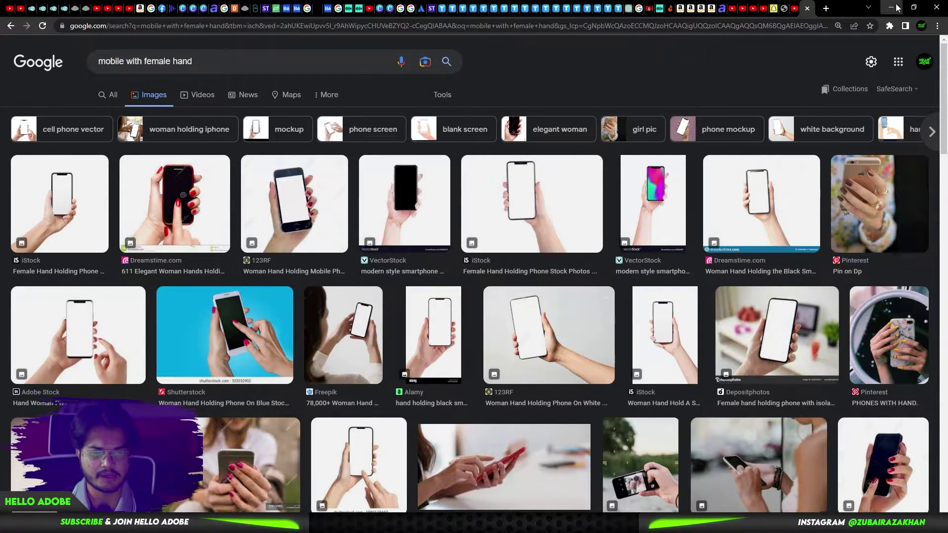
{"action": "left_click", "coordinate": [893, 8]}
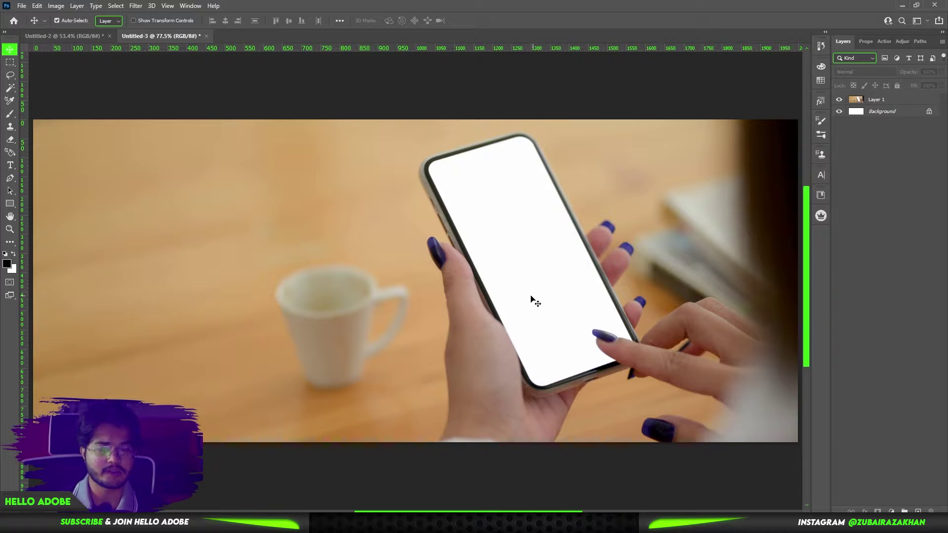
Compare the Untitled-2 jumping woman with the Untitled-3 phone mockup, then bring back the phone-in-hand results
{"action": "scroll", "coordinate": [528, 312], "scroll_direction": "up", "scroll_amount": 2}
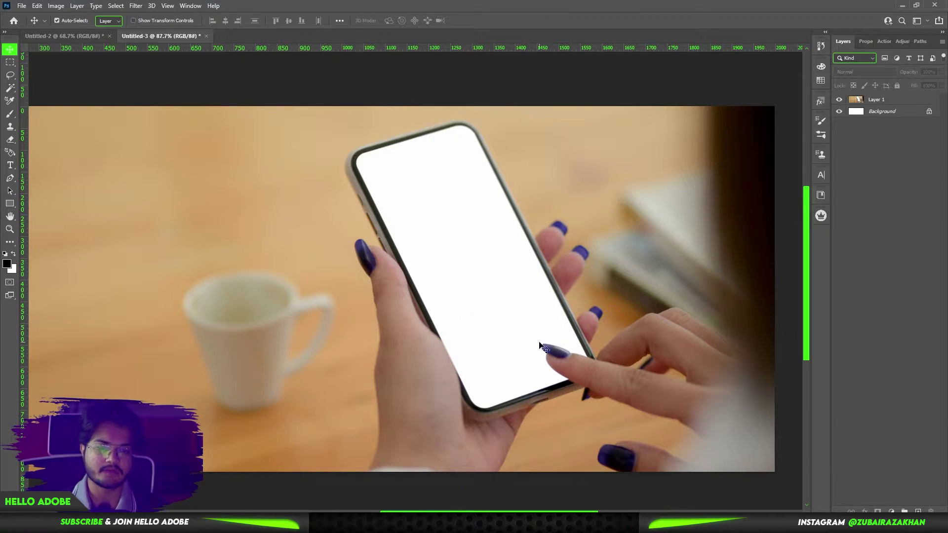
{"action": "left_click", "coordinate": [88, 36]}
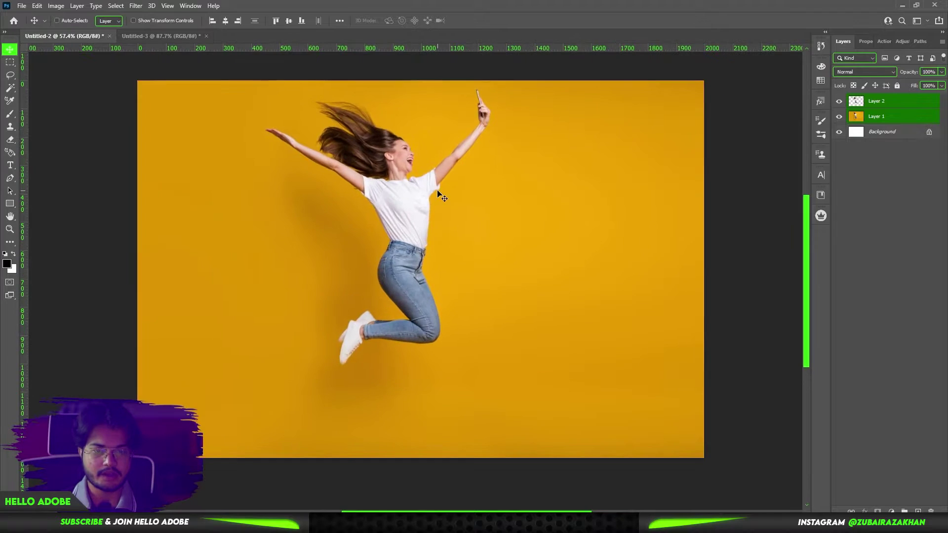
{"action": "left_click", "coordinate": [179, 38]}
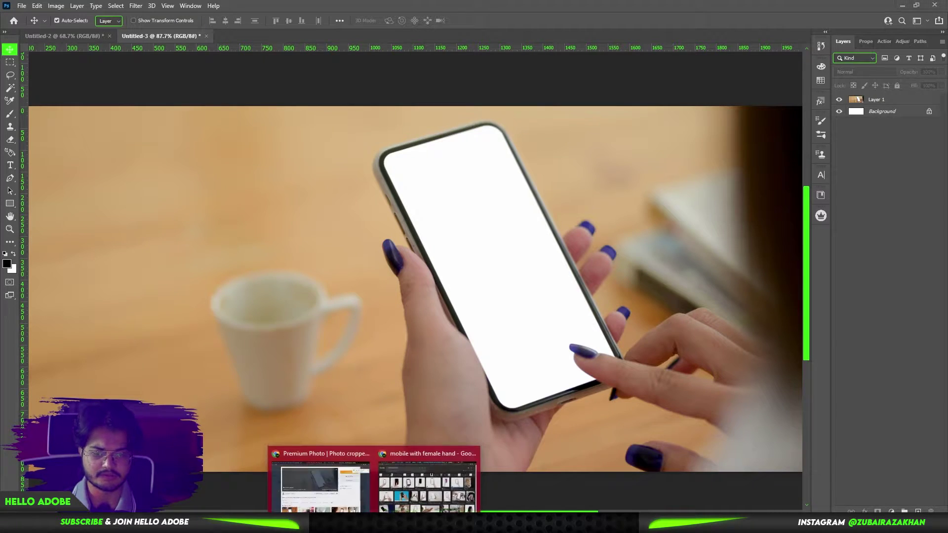
{"action": "left_click", "coordinate": [428, 477]}
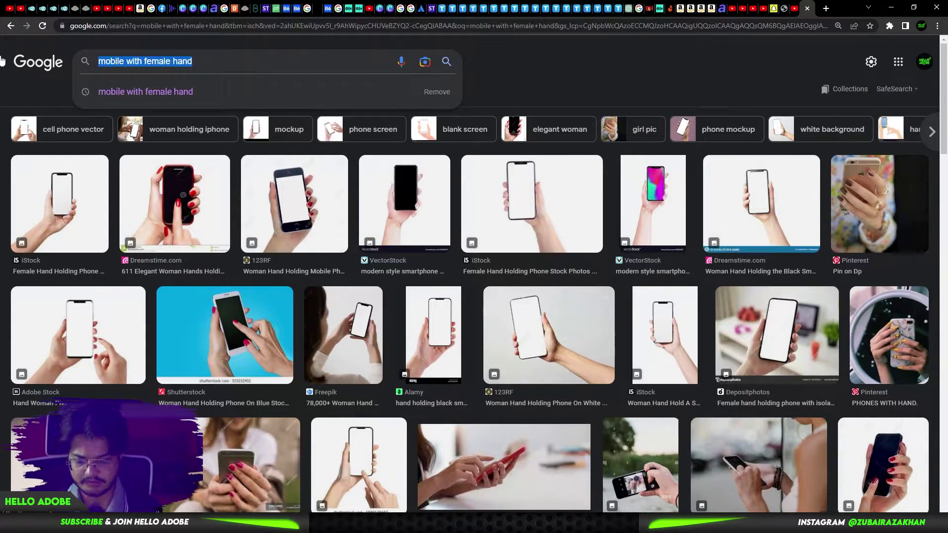
Search Google Images for 'model jumping', browse the results, and return to Photoshop
{"action": "type", "text": "model j"}
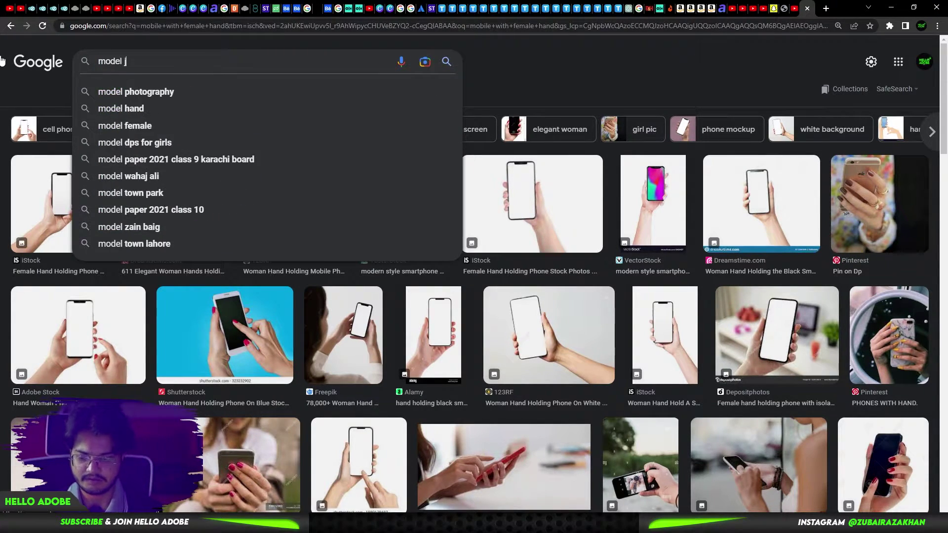
{"action": "type", "text": "umping"}
{"action": "key", "text": "Return"}
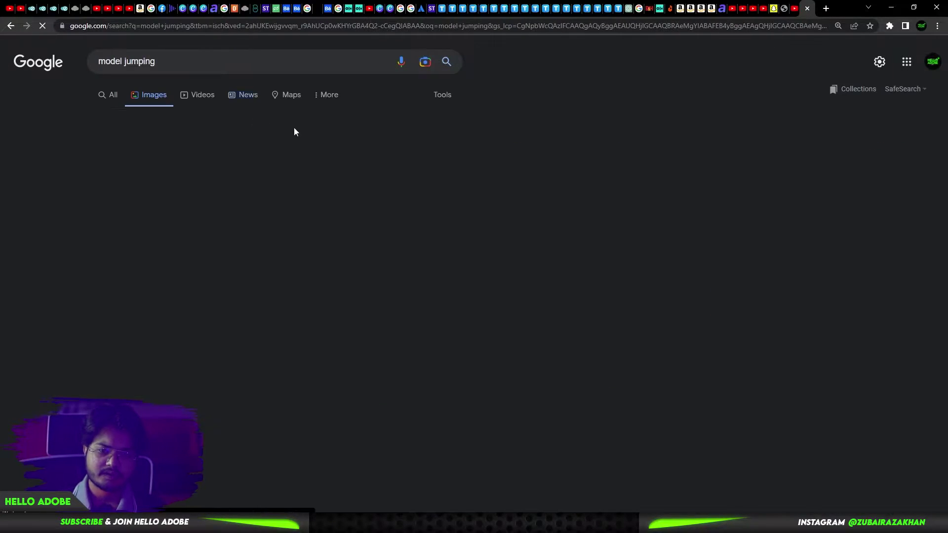
{"action": "scroll", "coordinate": [310, 161], "scroll_direction": "down", "scroll_amount": 1}
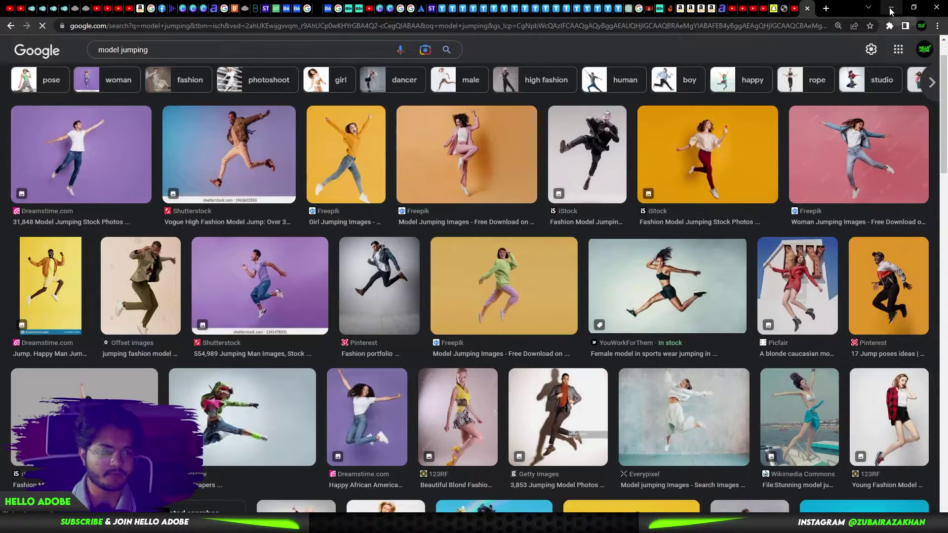
{"action": "left_click", "coordinate": [890, 8]}
Bring up the Untitled-3 phone photo with panels hidden, zoomed in on the phone screen
{"action": "left_click", "coordinate": [90, 36]}
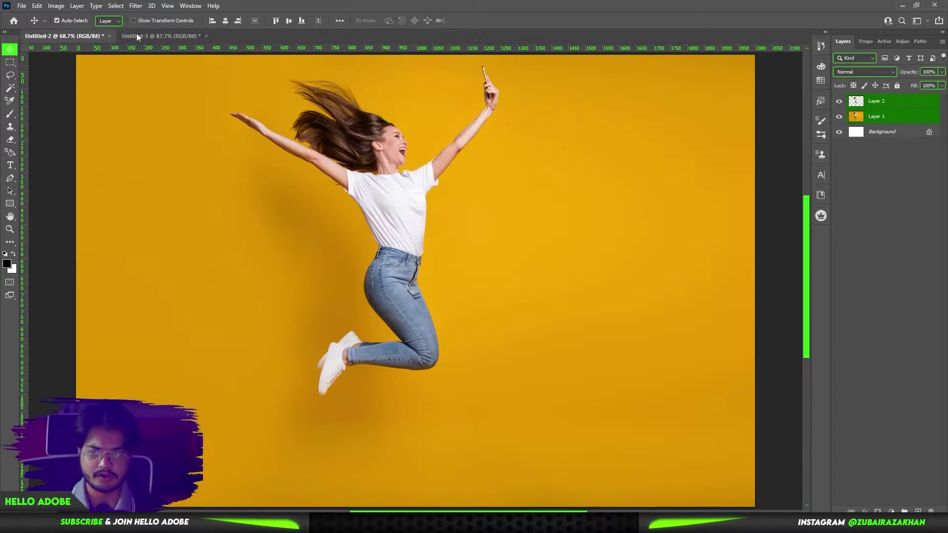
{"action": "left_click", "coordinate": [143, 35]}
{"action": "scroll", "coordinate": [510, 273], "scroll_direction": "up", "scroll_amount": 3}
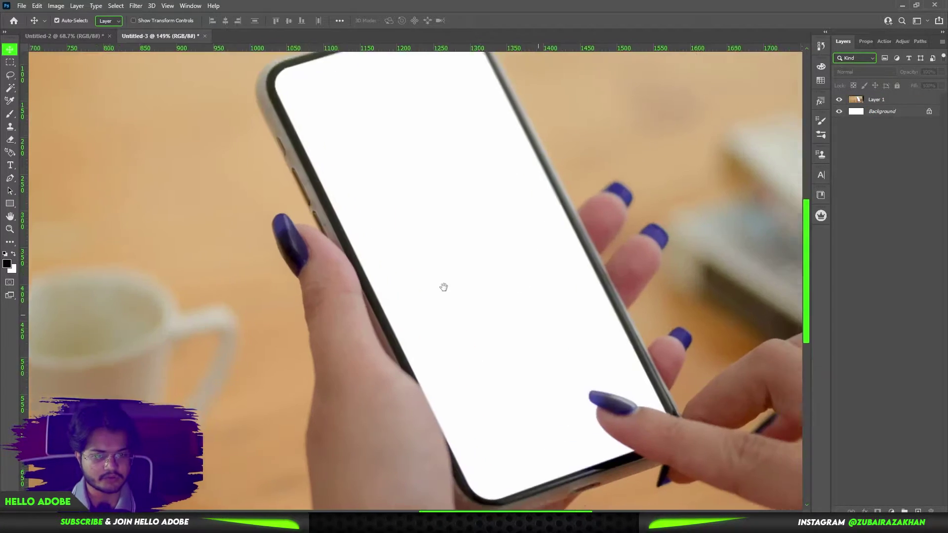
{"action": "scroll", "coordinate": [443, 284], "scroll_direction": "down", "scroll_amount": 1}
{"action": "key", "text": "Tab"}
{"action": "scroll", "coordinate": [439, 358], "scroll_direction": "up", "scroll_amount": 2}
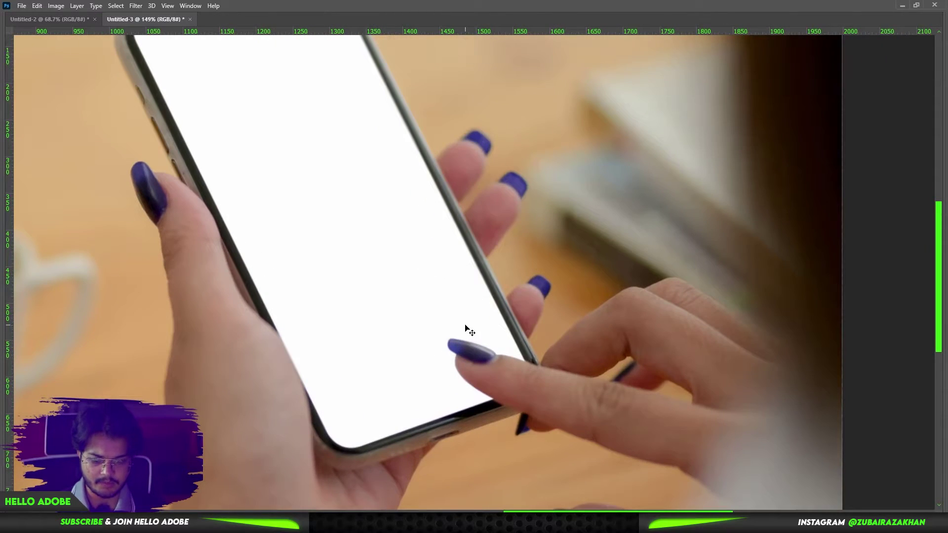
{"action": "scroll", "coordinate": [465, 329], "scroll_direction": "up", "scroll_amount": 2}
{"action": "scroll", "coordinate": [493, 321], "scroll_direction": "down", "scroll_amount": 3}
{"action": "scroll", "coordinate": [564, 292], "scroll_direction": "up", "scroll_amount": 1}
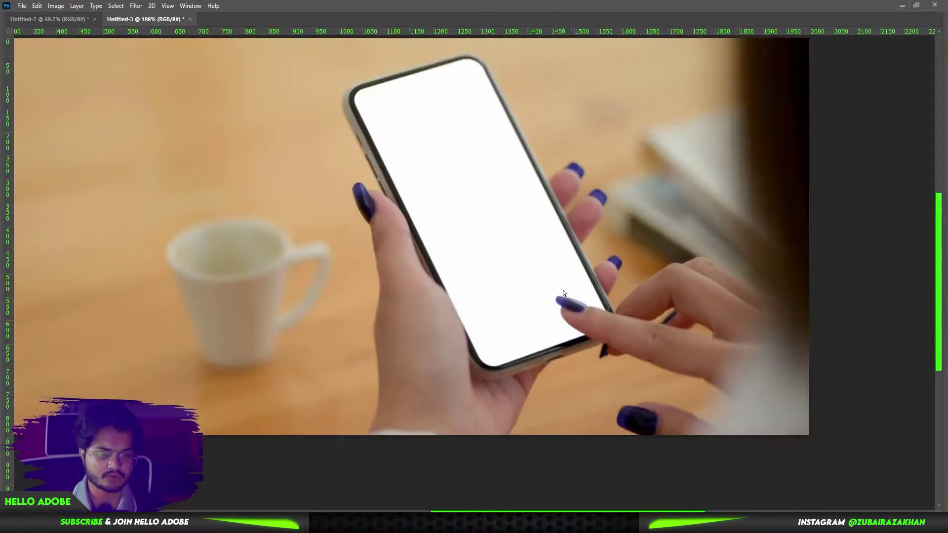
{"action": "scroll", "coordinate": [563, 293], "scroll_direction": "down", "scroll_amount": 3}
{"action": "key", "text": "Tab"}
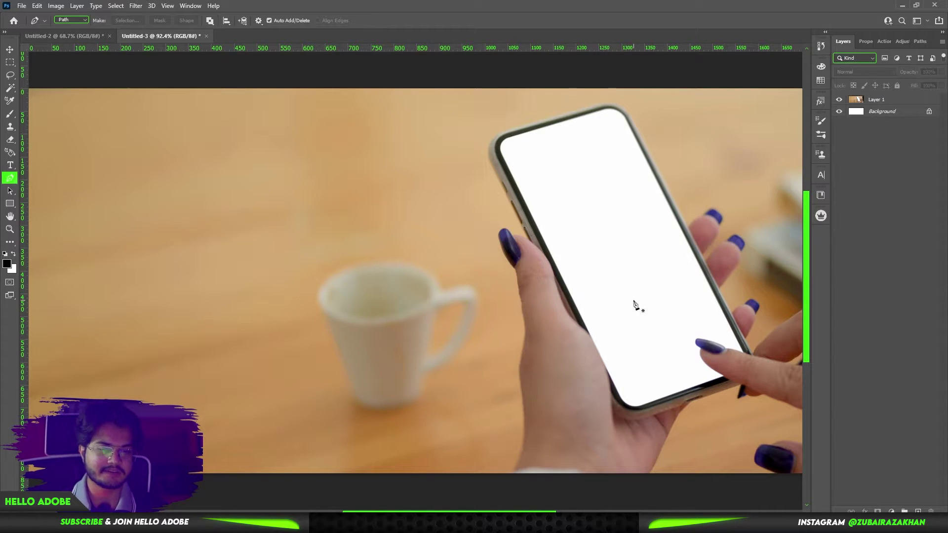
{"action": "left_click_drag", "start_coordinate": [664, 319], "coordinate": [326, 296]}
{"action": "scroll", "coordinate": [529, 332], "scroll_direction": "up", "scroll_amount": 2}
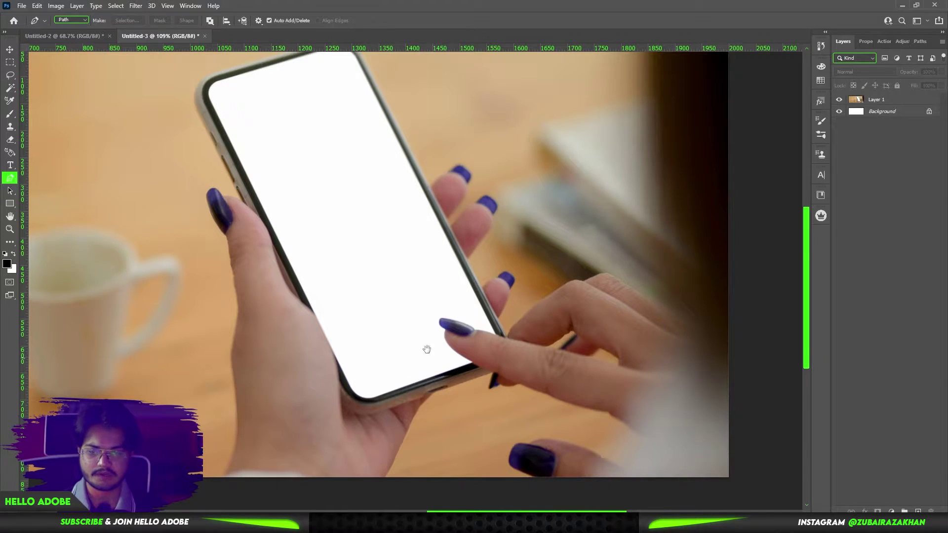
{"action": "scroll", "coordinate": [426, 349], "scroll_direction": "up", "scroll_amount": 5}
{"action": "key", "text": "Tab"}
{"action": "key", "text": "Tab"}
{"action": "key", "text": "Tab"}
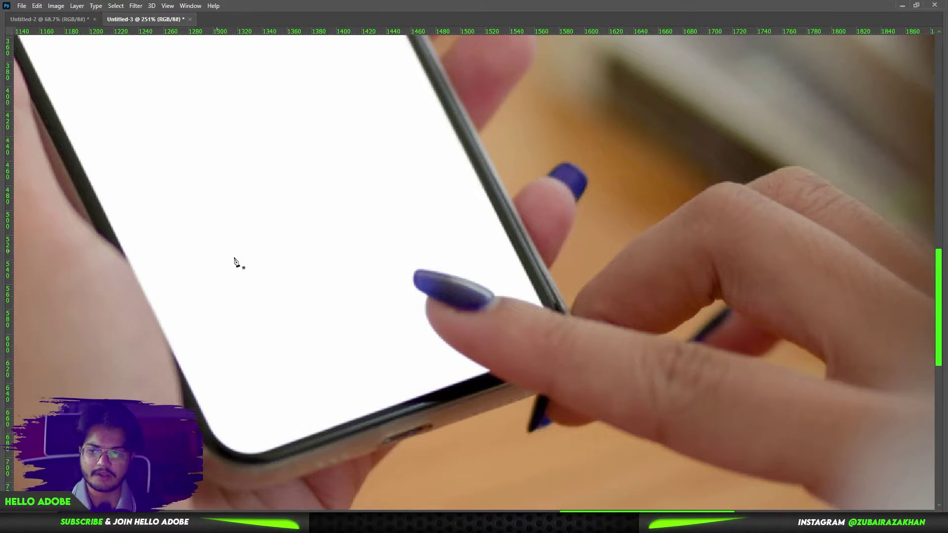
{"action": "scroll", "coordinate": [506, 382], "scroll_direction": "up", "scroll_amount": 2}
{"action": "scroll", "coordinate": [507, 385], "scroll_direction": "up", "scroll_amount": 2}
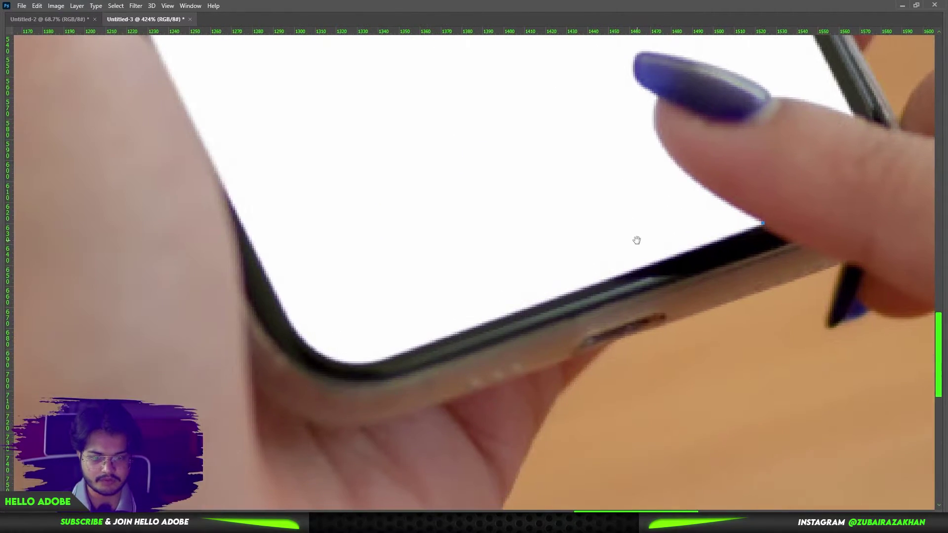
Pen-trace the screen's bottom edge and its lower-left and top-left rounded corners
{"action": "key", "text": "p"}
{"action": "left_click", "coordinate": [394, 355]}
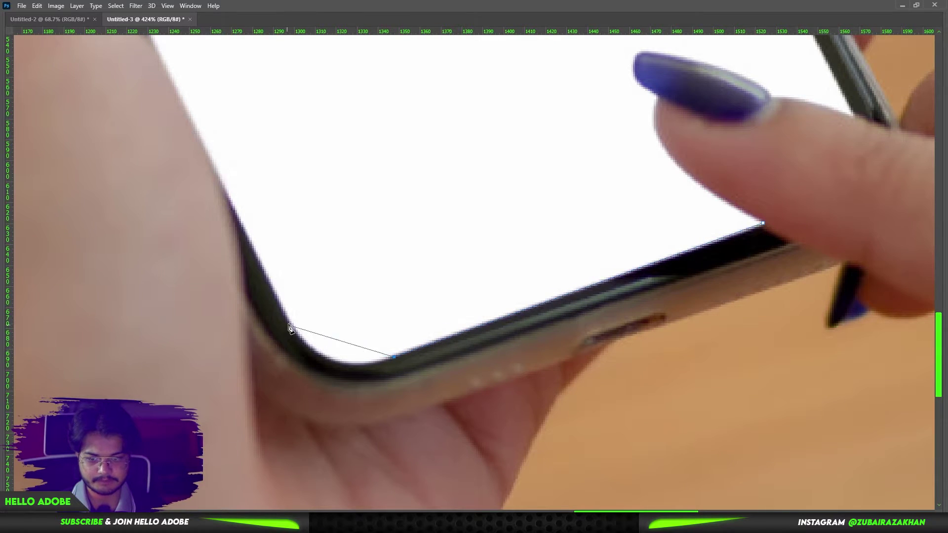
{"action": "left_click_drag", "start_coordinate": [291, 322], "coordinate": [255, 259]}
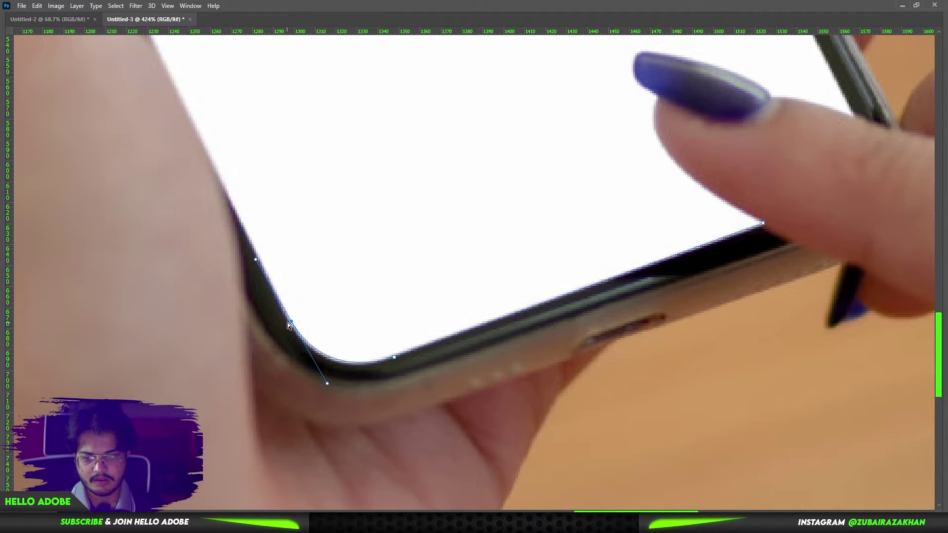
{"action": "scroll", "coordinate": [291, 326], "scroll_direction": "down", "scroll_amount": 3}
{"action": "scroll", "coordinate": [276, 296], "scroll_direction": "up", "scroll_amount": 1}
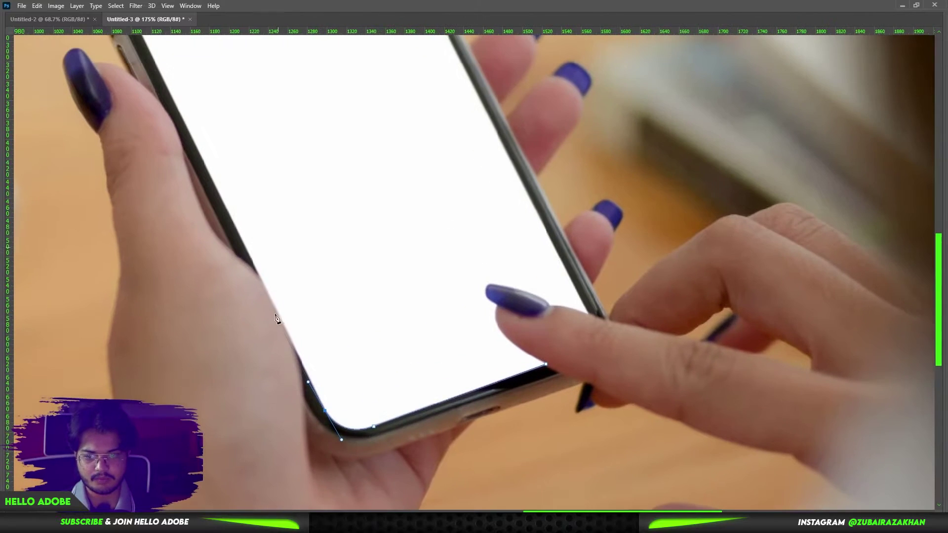
{"action": "scroll", "coordinate": [277, 297], "scroll_direction": "up", "scroll_amount": 2}
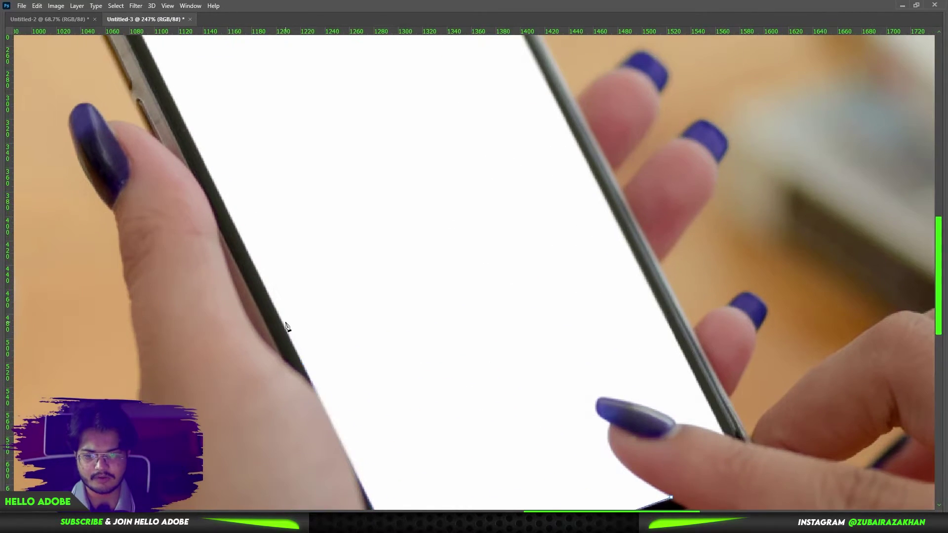
{"action": "scroll", "coordinate": [301, 326], "scroll_direction": "up", "scroll_amount": 1}
{"action": "scroll", "coordinate": [291, 306], "scroll_direction": "down", "scroll_amount": 5}
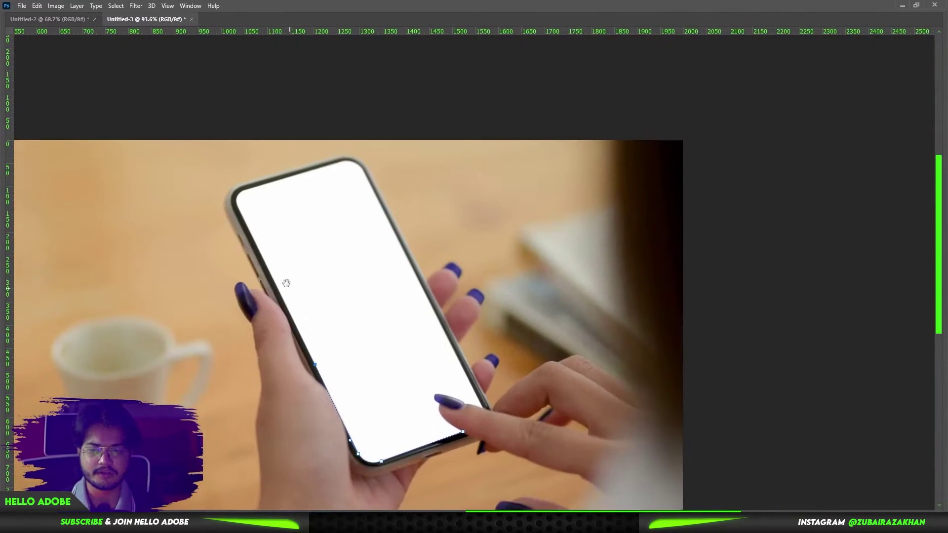
{"action": "scroll", "coordinate": [276, 267], "scroll_direction": "up", "scroll_amount": 5}
{"action": "scroll", "coordinate": [267, 247], "scroll_direction": "up", "scroll_amount": 3}
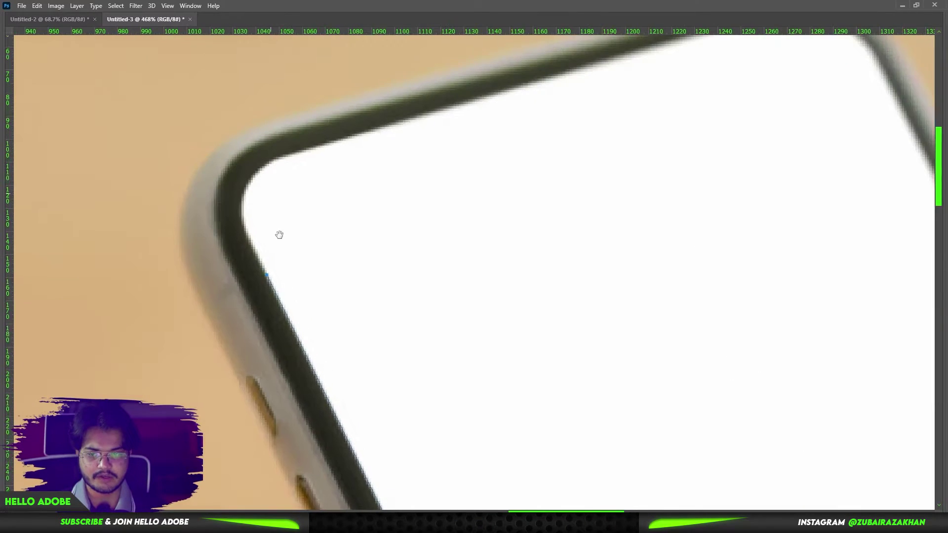
{"action": "scroll", "coordinate": [272, 291], "scroll_direction": "up", "scroll_amount": 1}
{"action": "left_click_drag", "start_coordinate": [295, 215], "coordinate": [355, 193]}
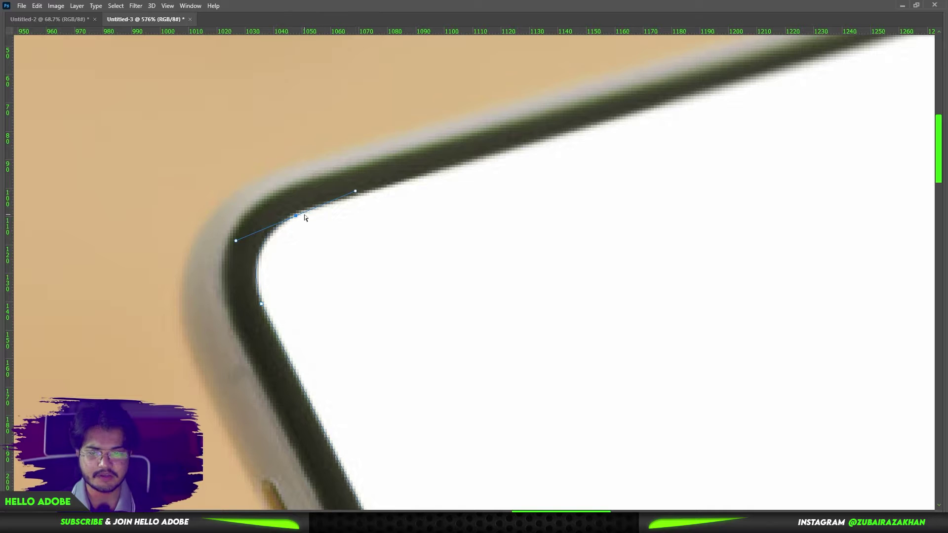
{"action": "left_click_drag", "start_coordinate": [305, 217], "coordinate": [366, 179]}
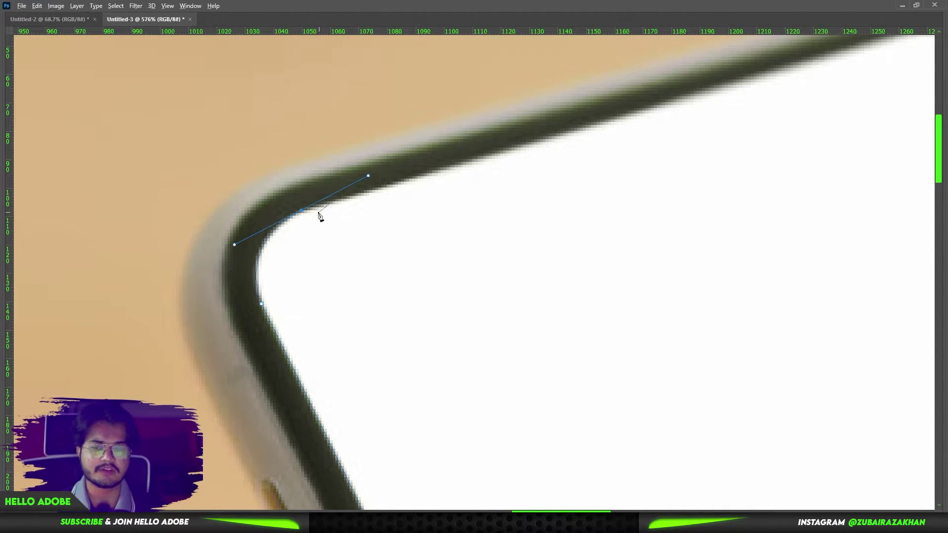
Curve the path around the screen's top-right rounded corner
{"action": "scroll", "coordinate": [393, 259], "scroll_direction": "down", "scroll_amount": 3}
{"action": "scroll", "coordinate": [565, 212], "scroll_direction": "up", "scroll_amount": 5}
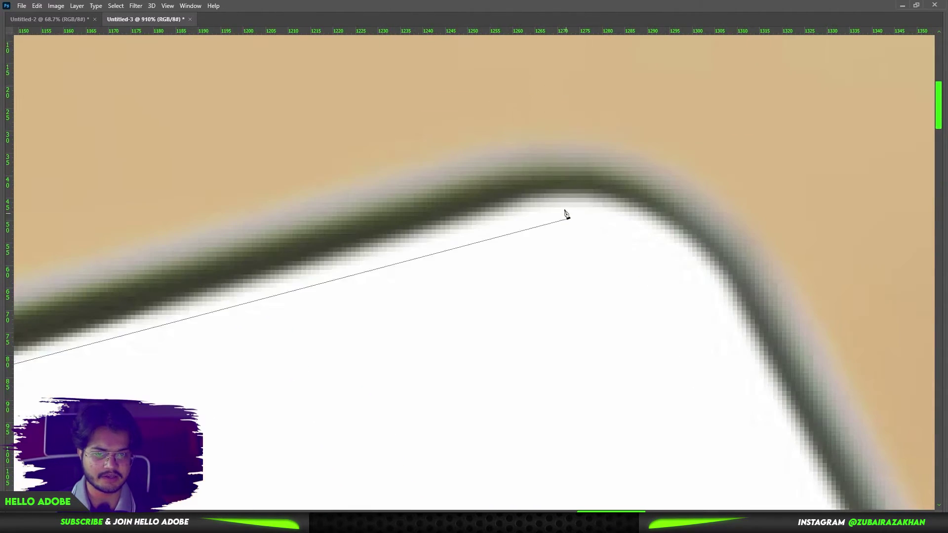
{"action": "scroll", "coordinate": [593, 218], "scroll_direction": "down", "scroll_amount": 5}
{"action": "scroll", "coordinate": [582, 271], "scroll_direction": "up", "scroll_amount": 2}
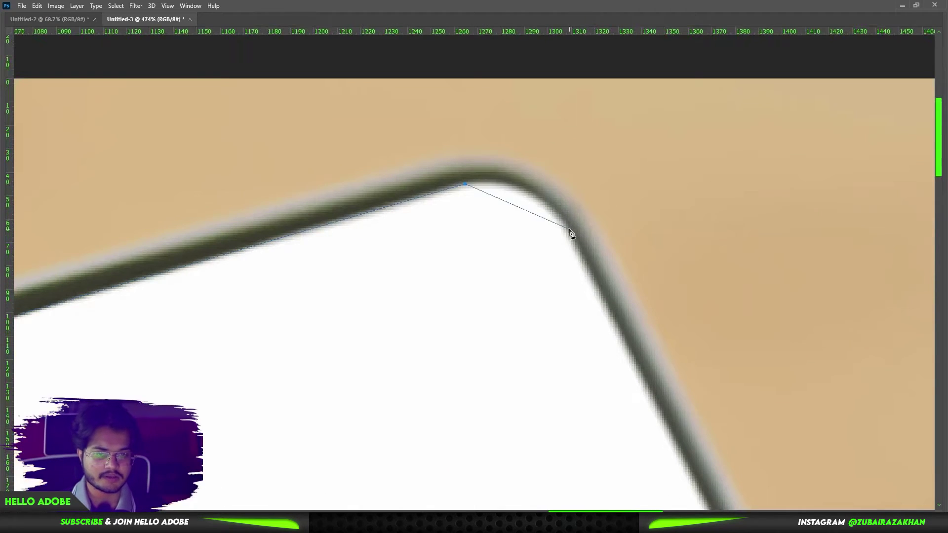
{"action": "left_click_drag", "start_coordinate": [571, 233], "coordinate": [602, 292]}
{"action": "scroll", "coordinate": [564, 241], "scroll_direction": "down", "scroll_amount": 3}
{"action": "scroll", "coordinate": [564, 241], "scroll_direction": "down", "scroll_amount": 2}
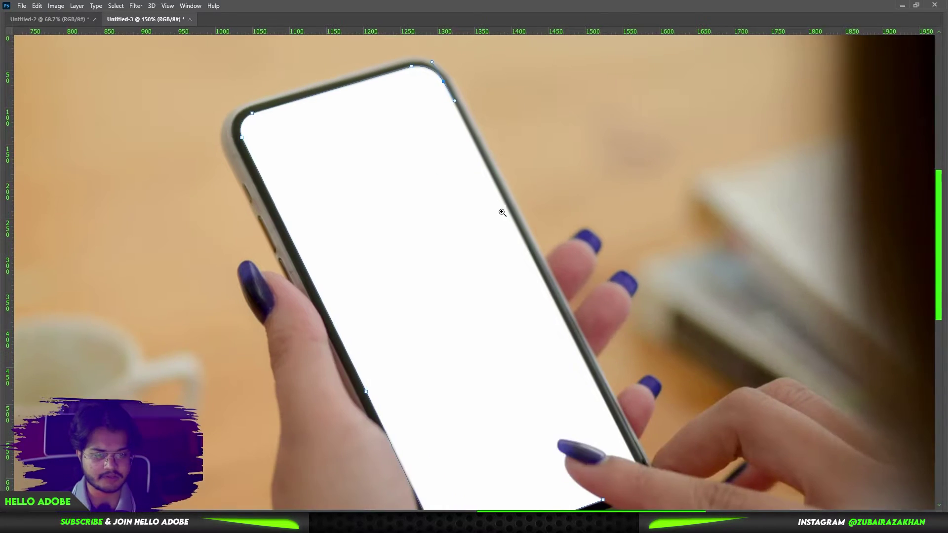
{"action": "scroll", "coordinate": [548, 309], "scroll_direction": "up", "scroll_amount": 4}
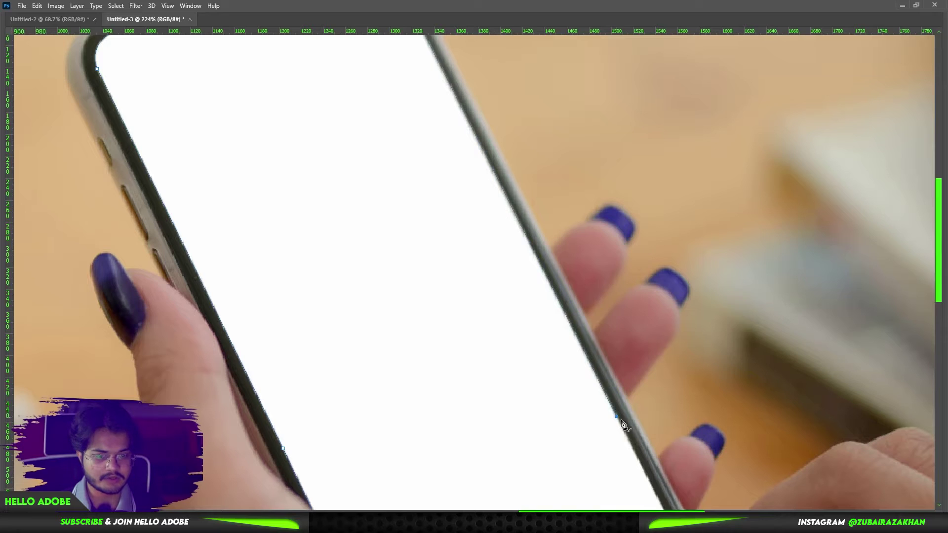
{"action": "scroll", "coordinate": [546, 280], "scroll_direction": "down", "scroll_amount": 8}
{"action": "scroll", "coordinate": [556, 307], "scroll_direction": "up", "scroll_amount": 3}
{"action": "scroll", "coordinate": [556, 307], "scroll_direction": "up", "scroll_amount": 3}
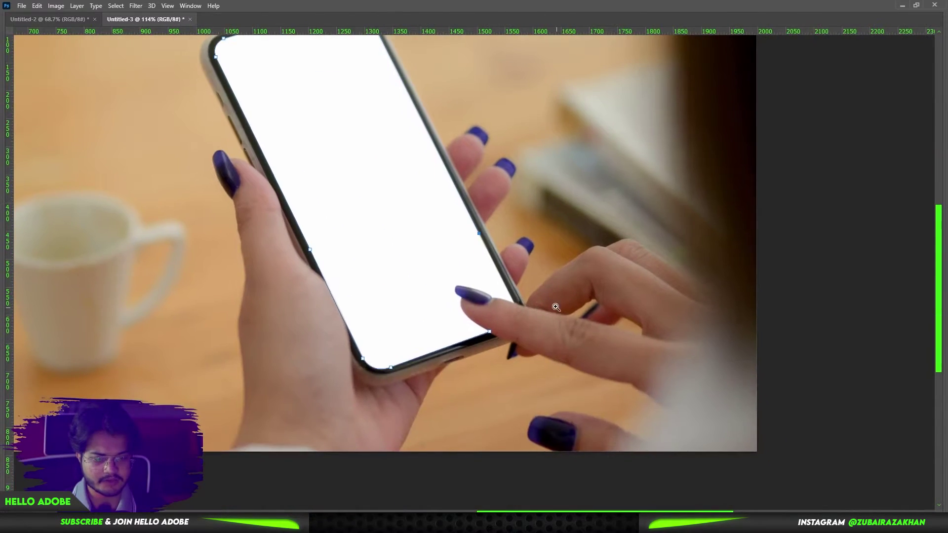
{"action": "scroll", "coordinate": [556, 307], "scroll_direction": "up", "scroll_amount": 3}
{"action": "scroll", "coordinate": [556, 308], "scroll_direction": "up", "scroll_amount": 2}
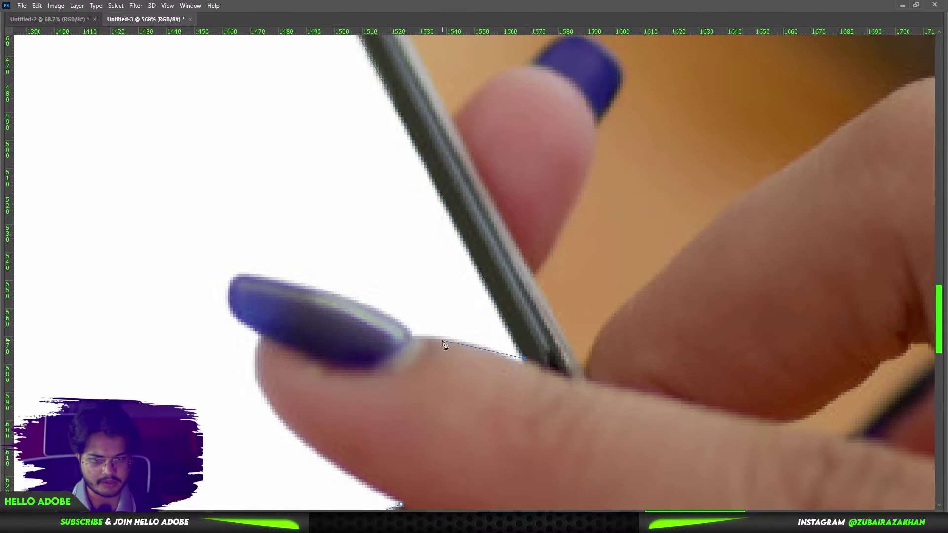
Trace the path around the overlapping fingernail and fingertip, rejoining the screen edge
{"action": "left_click_drag", "start_coordinate": [412, 339], "coordinate": [367, 339]}
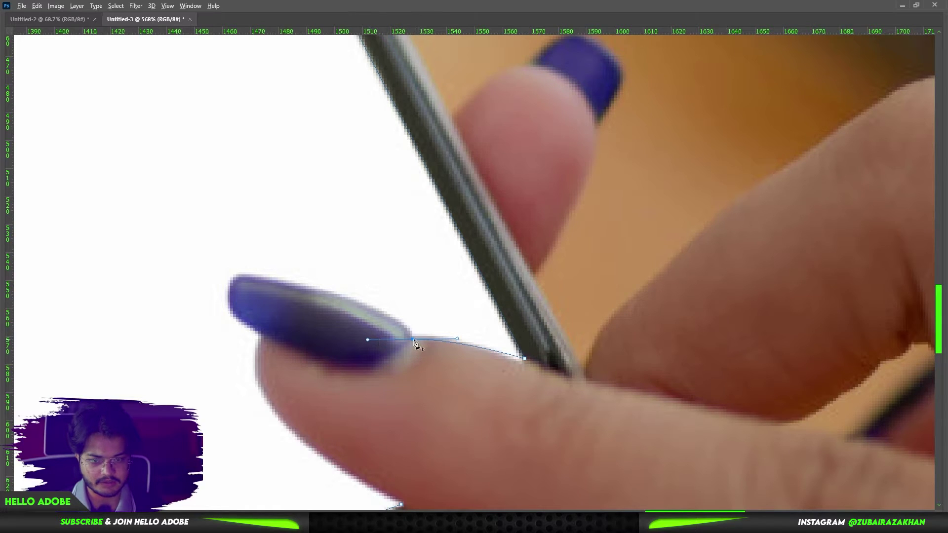
{"action": "left_click_drag", "start_coordinate": [353, 302], "coordinate": [318, 290]}
{"action": "left_click", "coordinate": [241, 275]}
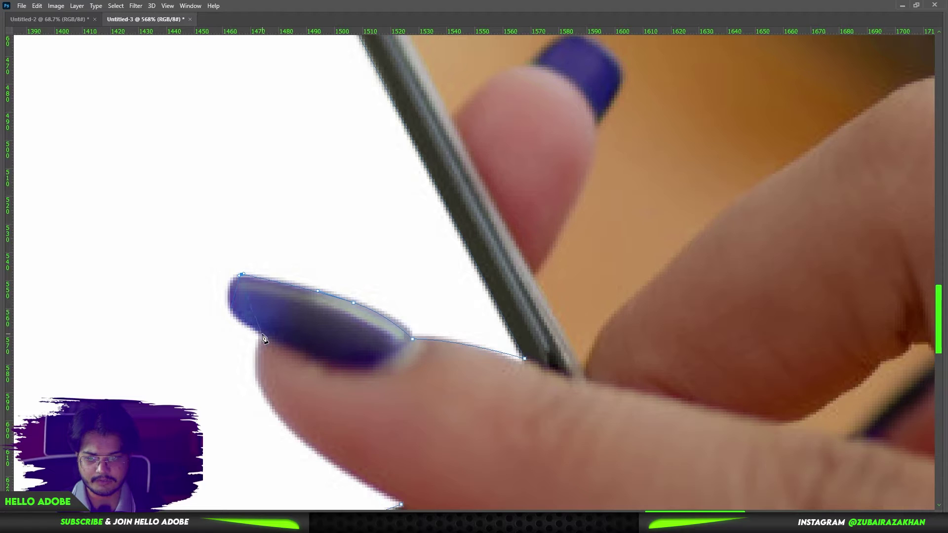
{"action": "left_click_drag", "start_coordinate": [261, 334], "coordinate": [316, 363]}
{"action": "left_click_drag", "start_coordinate": [265, 340], "coordinate": [281, 261]}
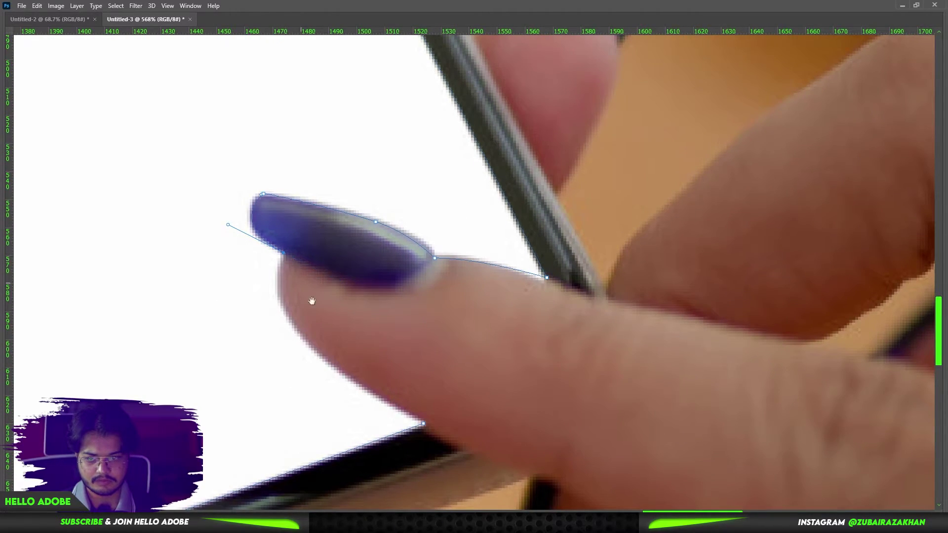
{"action": "scroll", "coordinate": [311, 300], "scroll_direction": "down", "scroll_amount": 2}
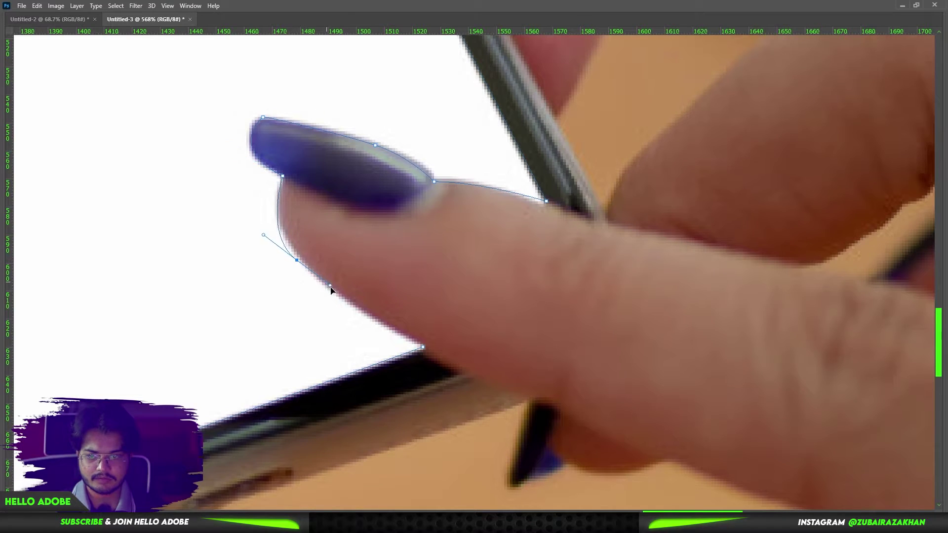
{"action": "left_click_drag", "start_coordinate": [305, 263], "coordinate": [350, 300]}
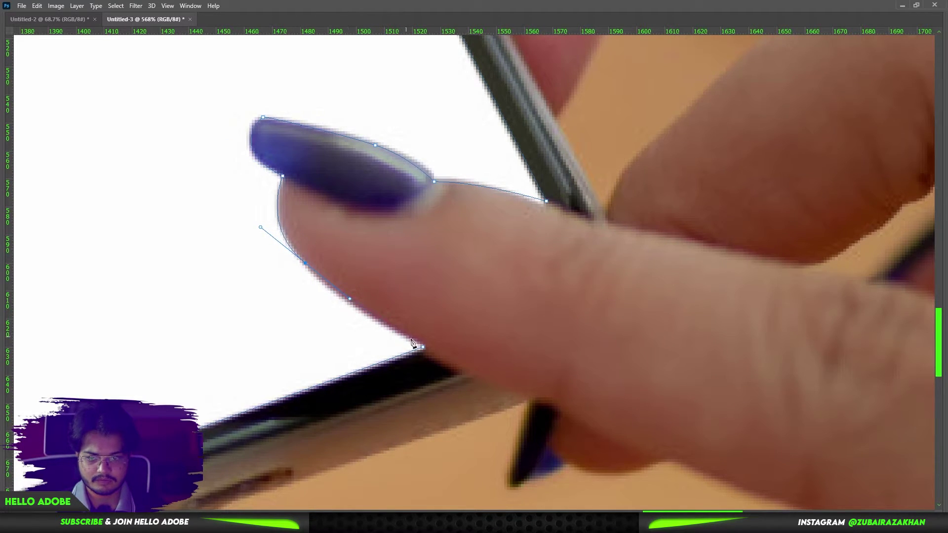
{"action": "left_click", "coordinate": [423, 350]}
{"action": "scroll", "coordinate": [444, 340], "scroll_direction": "down", "scroll_amount": 4}
{"action": "scroll", "coordinate": [464, 333], "scroll_direction": "down", "scroll_amount": 2}
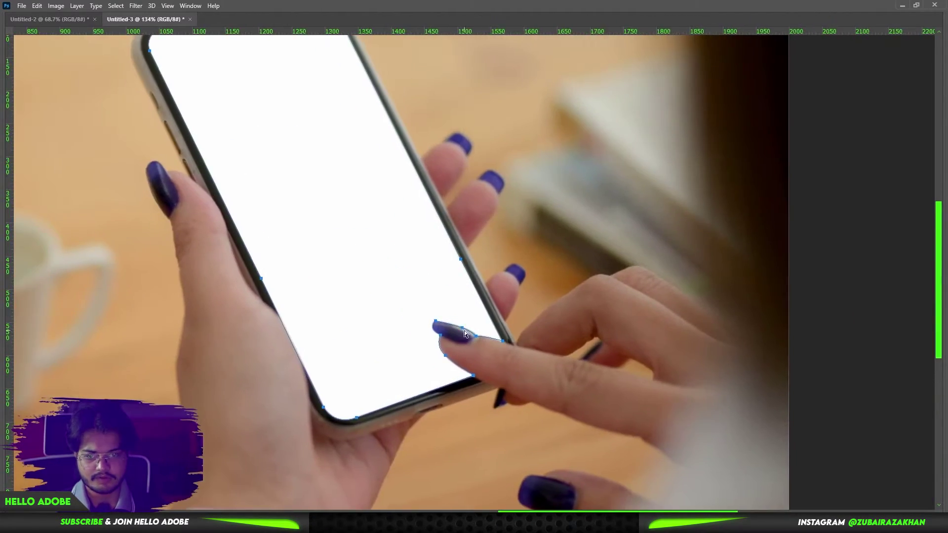
{"action": "scroll", "coordinate": [464, 333], "scroll_direction": "down", "scroll_amount": 2}
{"action": "key", "text": "Tab"}
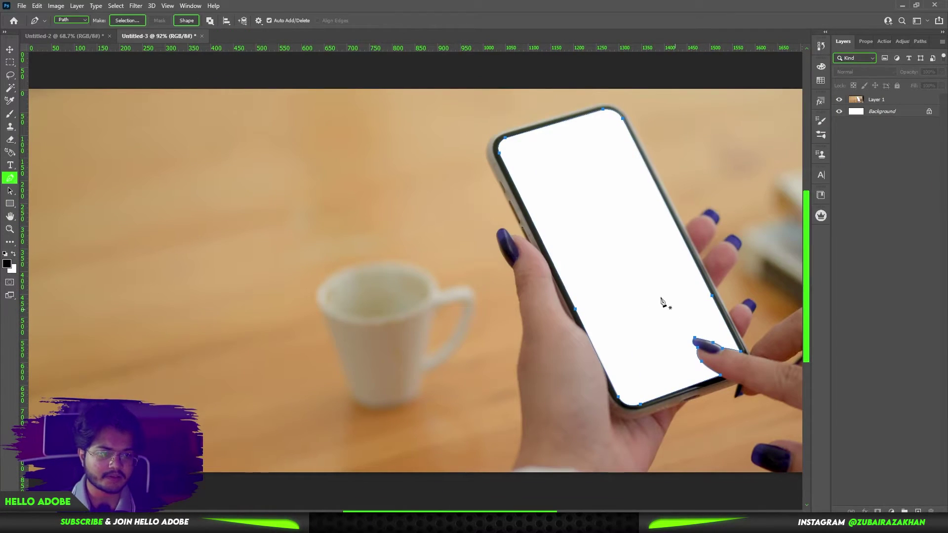
Turn the traced screen path into a Shape 1 layer
{"action": "left_click_drag", "start_coordinate": [663, 298], "coordinate": [589, 277]}
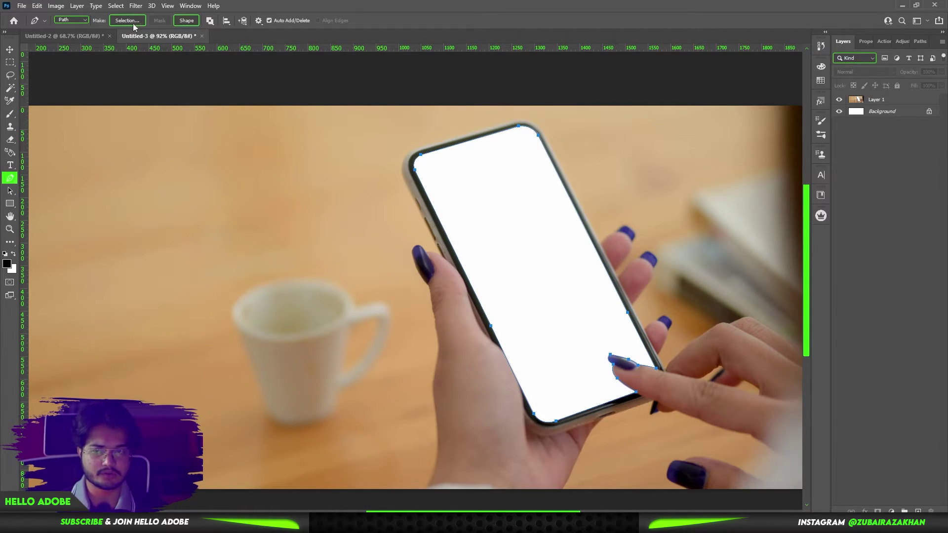
{"action": "left_click", "coordinate": [191, 23]}
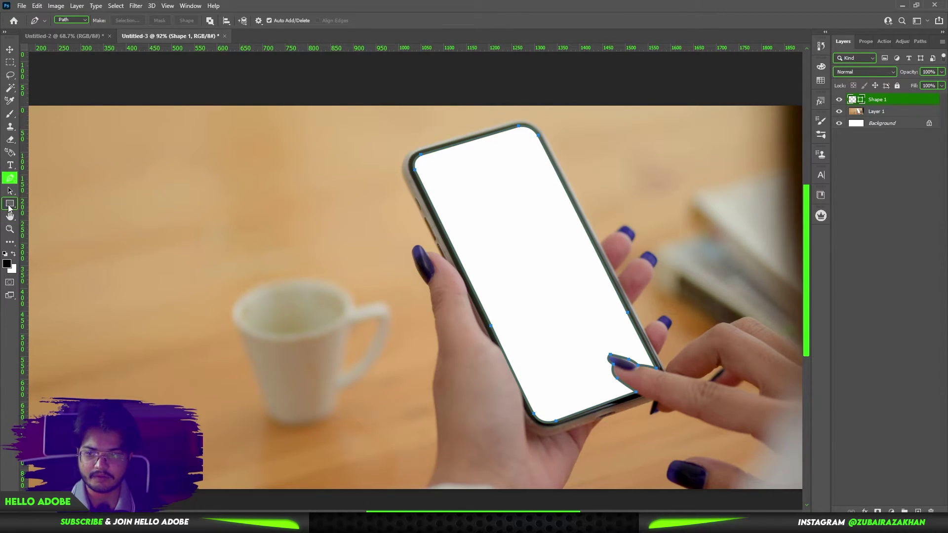
{"action": "left_click", "coordinate": [9, 204]}
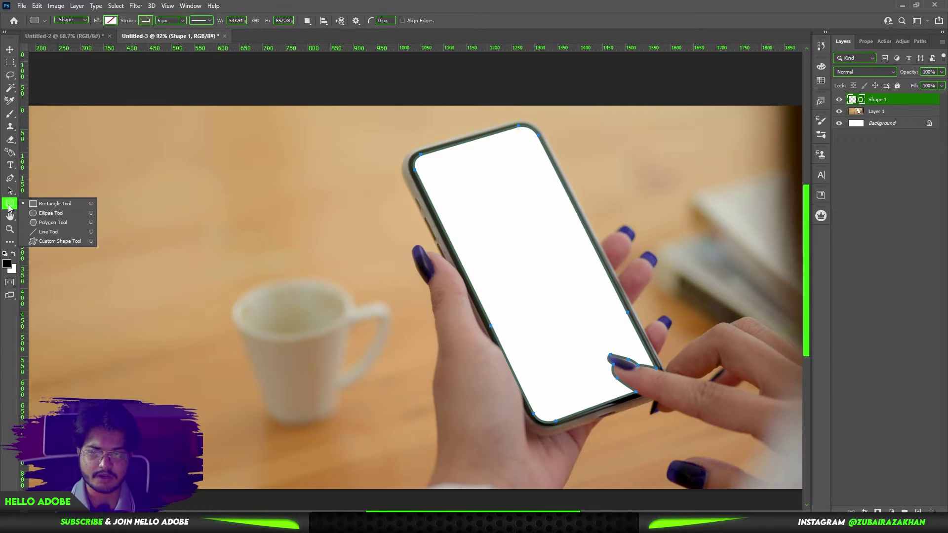
{"action": "left_click", "coordinate": [9, 208]}
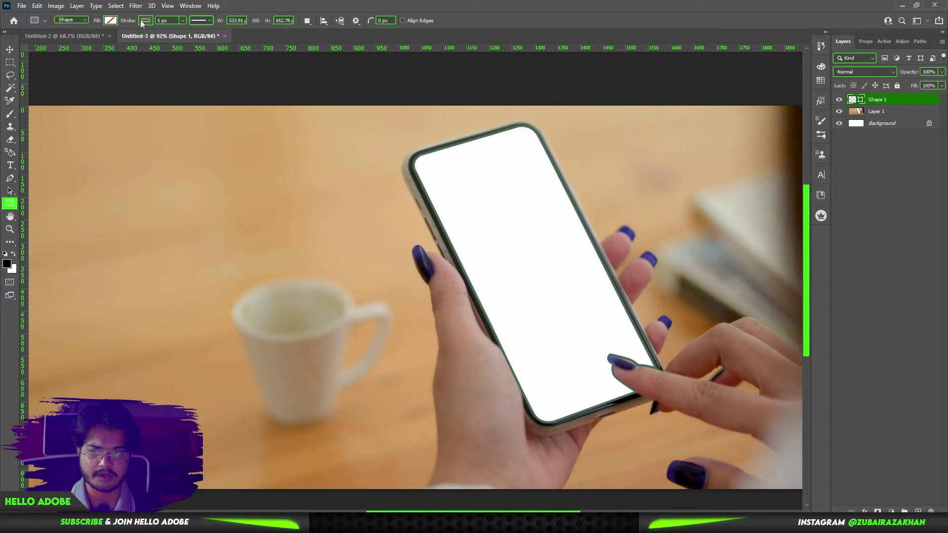
Fill the screen shape with dark slate and set its stroke to No Color
{"action": "left_click", "coordinate": [109, 21]}
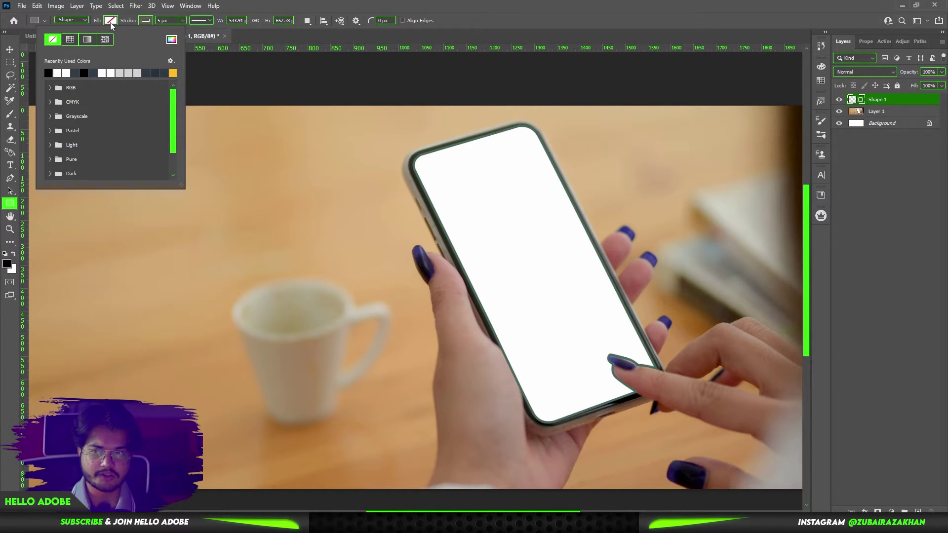
{"action": "left_click", "coordinate": [77, 72]}
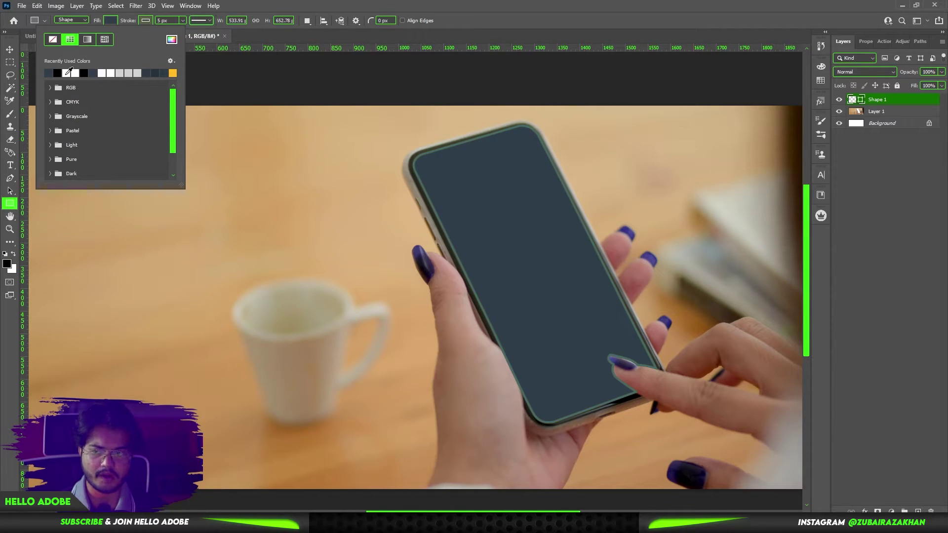
{"action": "left_click", "coordinate": [142, 20]}
{"action": "left_click", "coordinate": [91, 39]}
{"action": "left_click", "coordinate": [110, 21]}
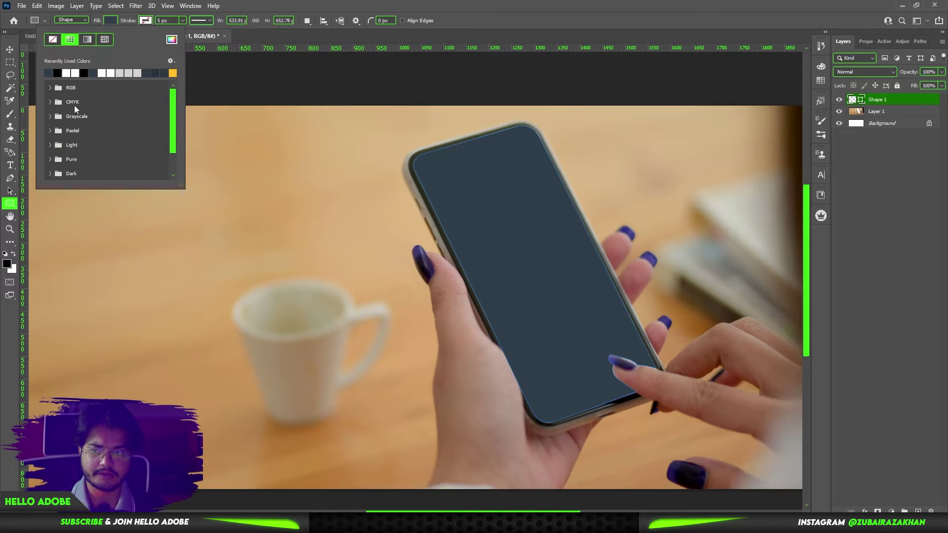
Copy the whole Untitled-2 jumping-woman image and paste it into Untitled-3 as Layer 2
{"action": "key", "text": "v"}
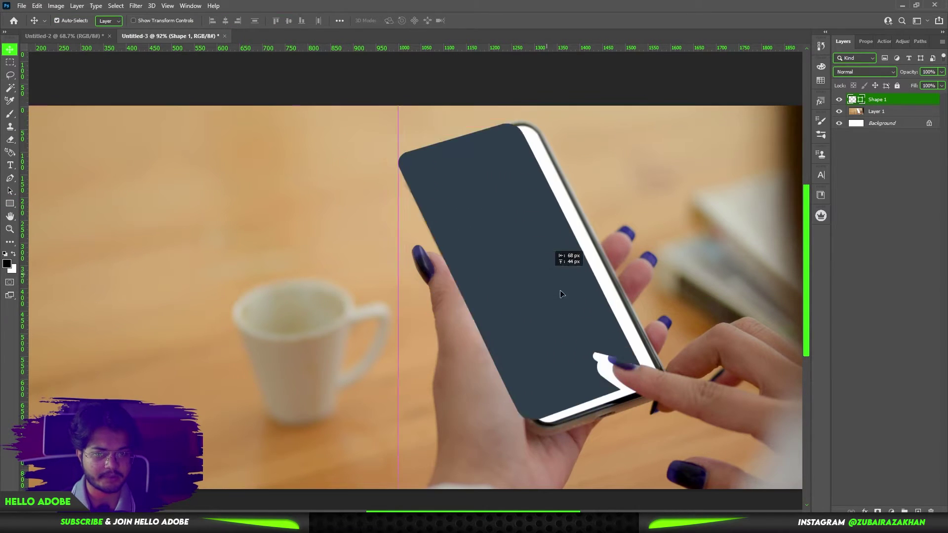
{"action": "scroll", "coordinate": [631, 332], "scroll_direction": "up", "scroll_amount": 1}
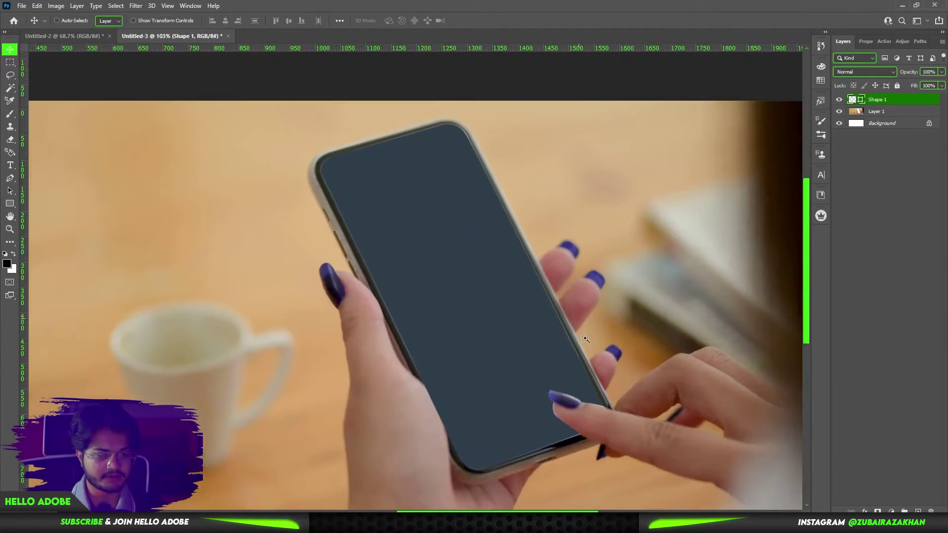
{"action": "scroll", "coordinate": [581, 314], "scroll_direction": "down", "scroll_amount": 3}
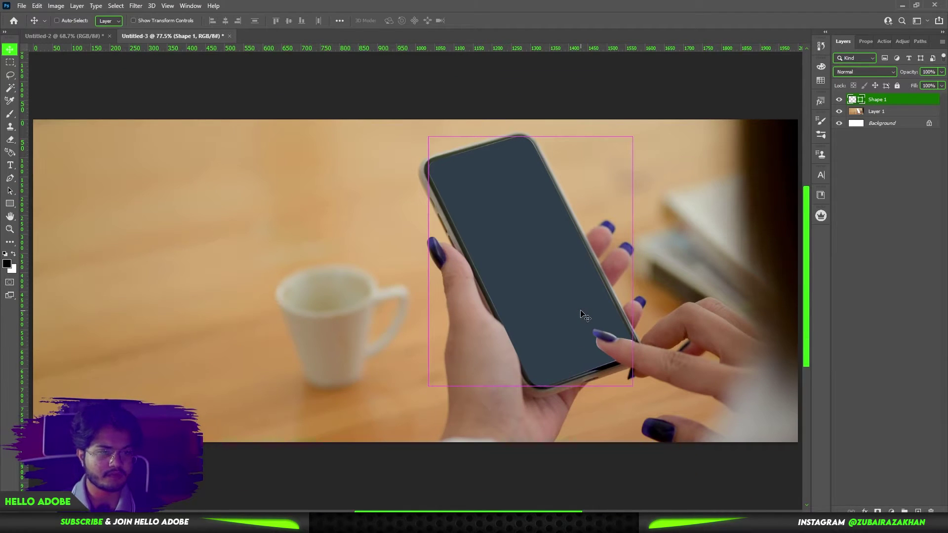
{"action": "scroll", "coordinate": [582, 315], "scroll_direction": "up", "scroll_amount": 3}
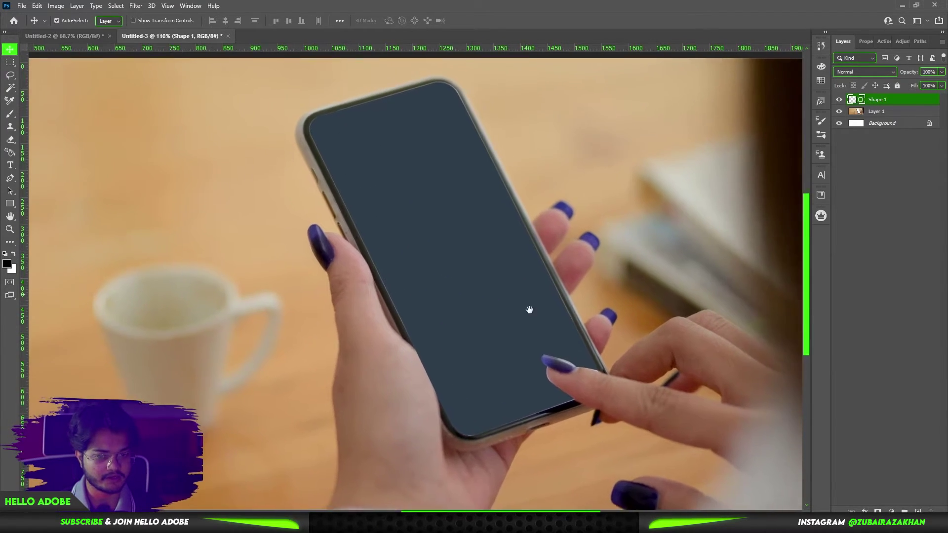
{"action": "key", "text": "ctrl+Tab"}
{"action": "scroll", "coordinate": [434, 145], "scroll_direction": "down", "scroll_amount": 3}
{"action": "scroll", "coordinate": [434, 145], "scroll_direction": "up", "scroll_amount": 3}
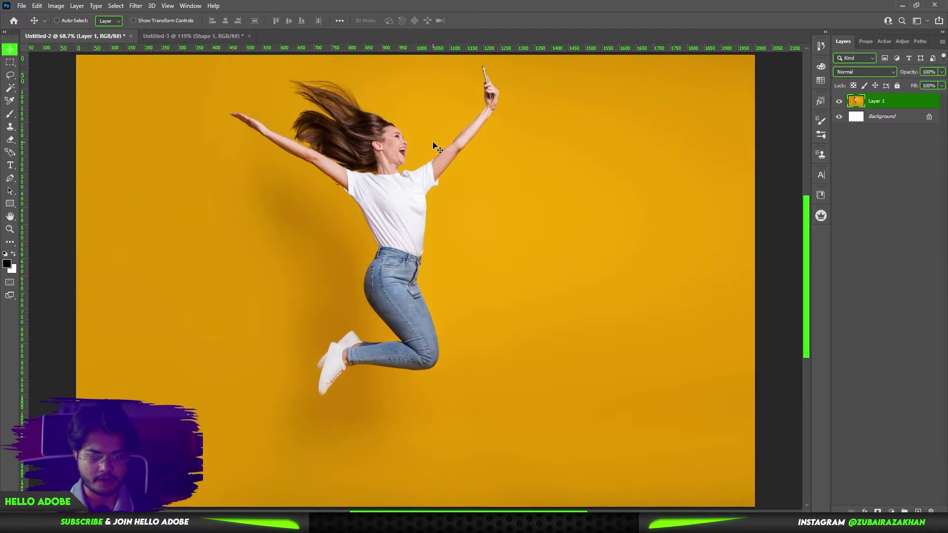
{"action": "key", "text": "ctrl+a"}
{"action": "scroll", "coordinate": [432, 150], "scroll_direction": "up", "scroll_amount": 1}
{"action": "scroll", "coordinate": [428, 158], "scroll_direction": "down", "scroll_amount": 2}
{"action": "scroll", "coordinate": [425, 167], "scroll_direction": "up", "scroll_amount": 1}
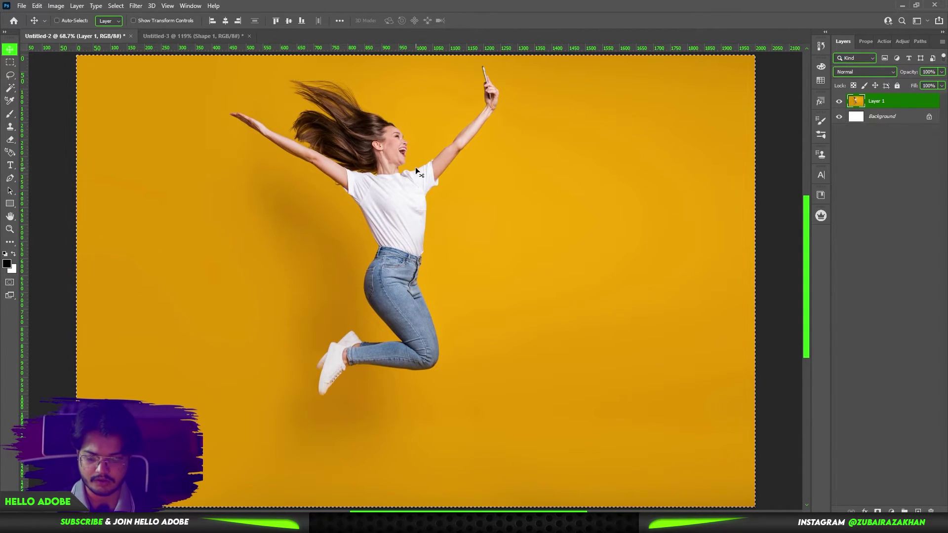
{"action": "key", "text": "ctrl+c"}
{"action": "left_click", "coordinate": [175, 37]}
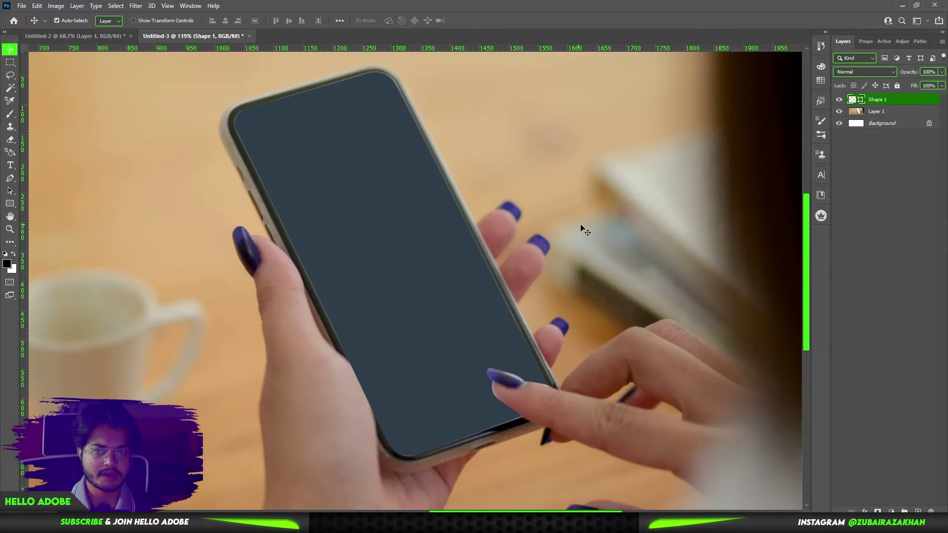
{"action": "key", "text": "ctrl+v"}
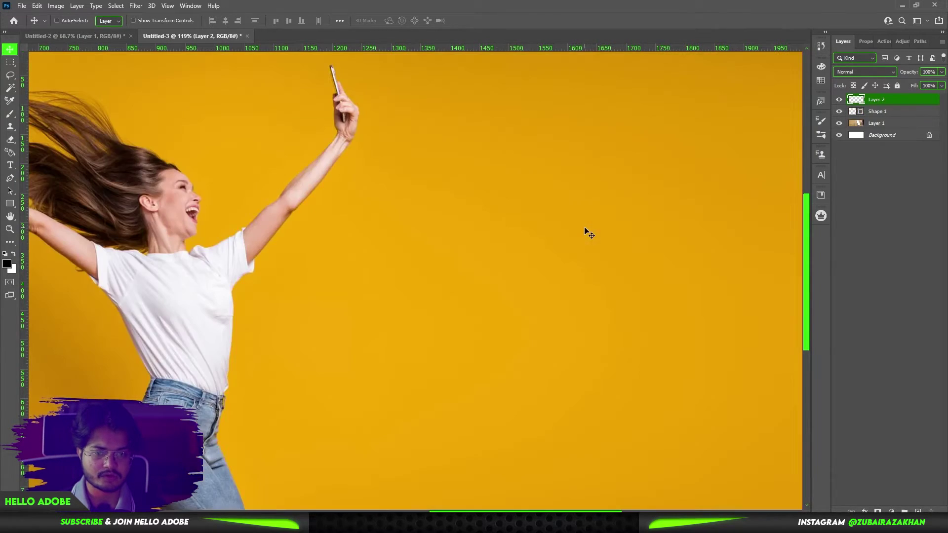
Free-transform Layer 2 to about half size over the phone, tilted to match it
{"action": "scroll", "coordinate": [442, 212], "scroll_direction": "down", "scroll_amount": 3}
{"action": "scroll", "coordinate": [499, 305], "scroll_direction": "up", "scroll_amount": 1}
{"action": "left_click_drag", "start_coordinate": [499, 305], "coordinate": [462, 219]}
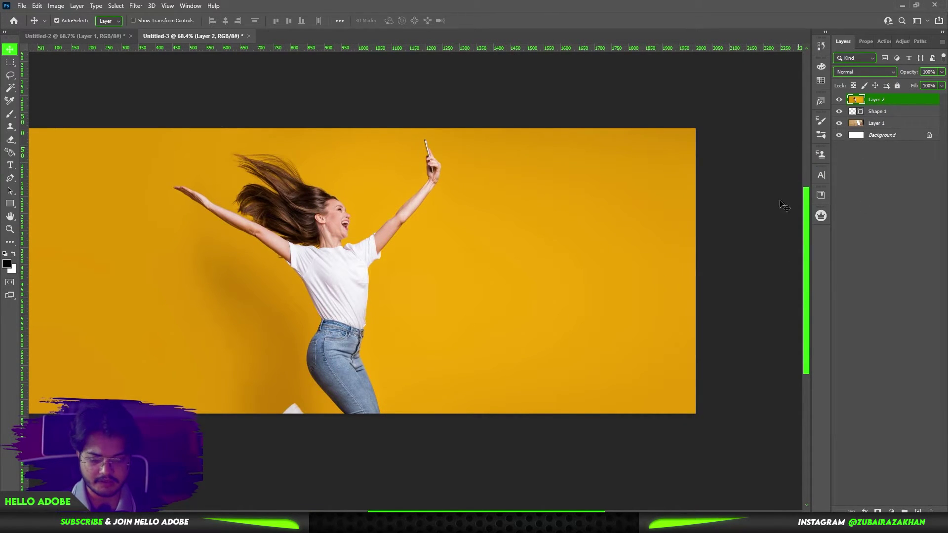
{"action": "key", "text": "ctrl+t"}
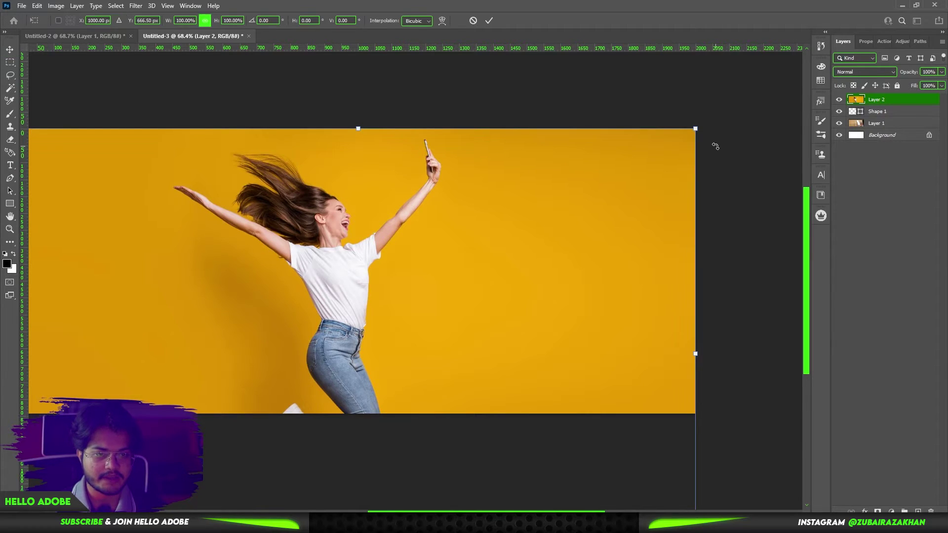
{"action": "scroll", "coordinate": [683, 177], "scroll_direction": "down", "scroll_amount": 2}
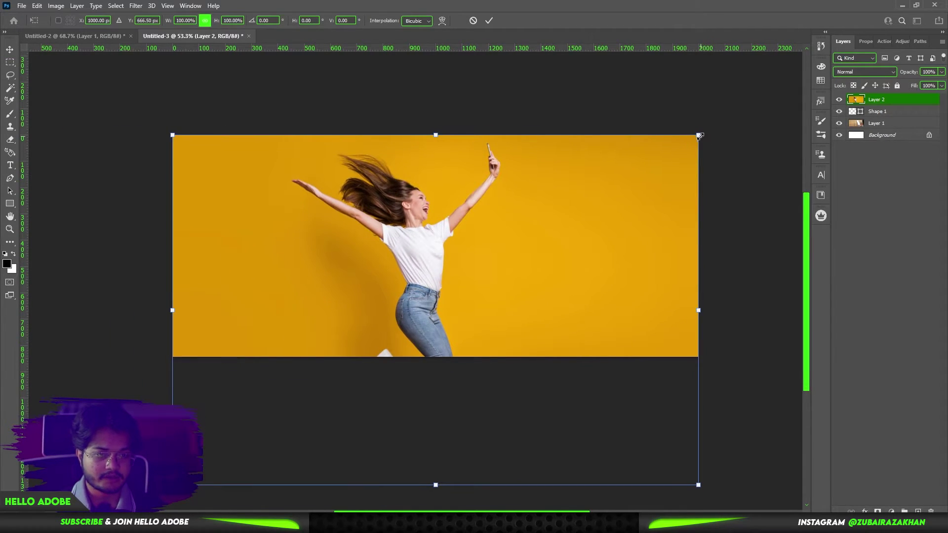
{"action": "left_click_drag", "start_coordinate": [696, 132], "coordinate": [535, 243]}
{"action": "left_click_drag", "start_coordinate": [469, 289], "coordinate": [598, 203]}
{"action": "scroll", "coordinate": [598, 202], "scroll_direction": "up", "scroll_amount": 3}
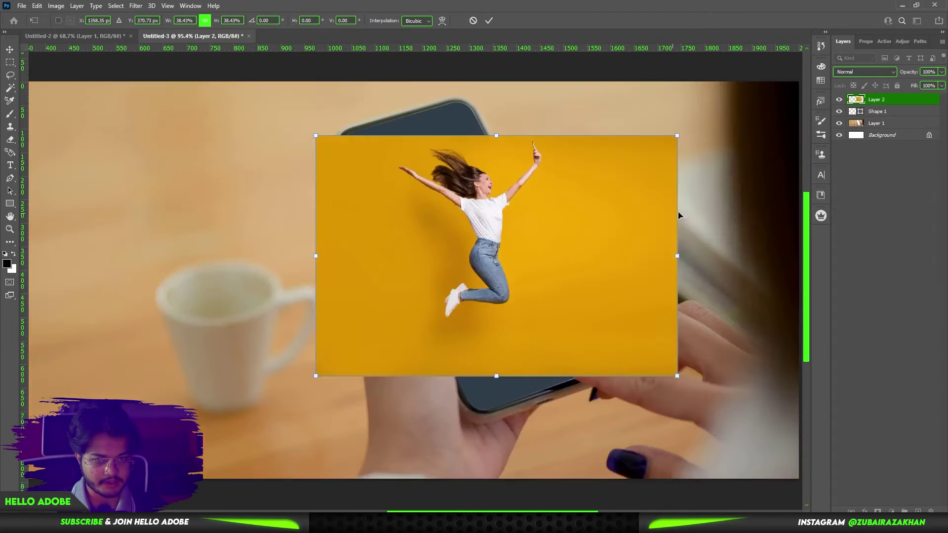
{"action": "mouse_move", "coordinate": [683, 140]}
{"action": "left_mouse_down"}
{"action": "mouse_move", "coordinate": [691, 92]}
{"action": "mouse_move", "coordinate": [696, 99]}
{"action": "left_mouse_up"}
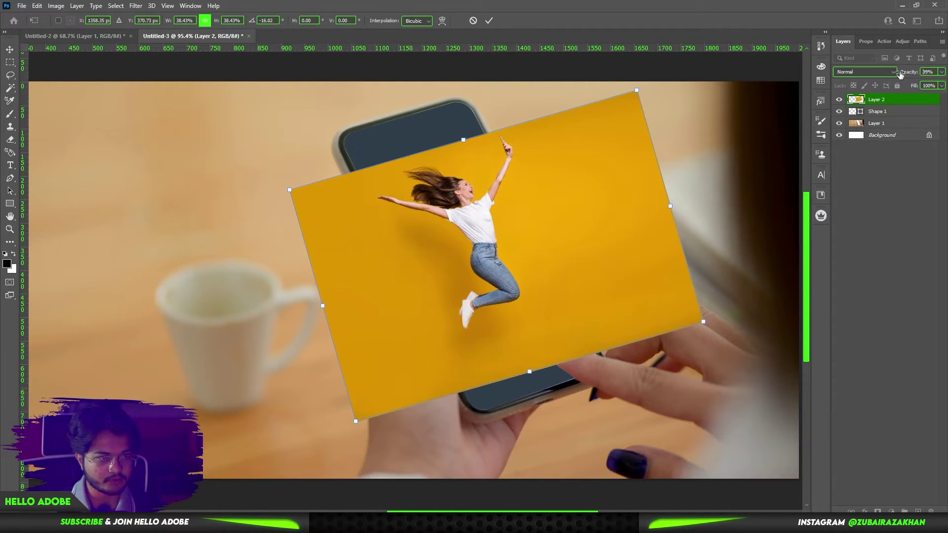
At 64% opacity, fine-tune Layer 2 to 49.78% scale and −17.52° rotation, then restore 100% opacity
{"action": "left_click_drag", "start_coordinate": [900, 74], "coordinate": [884, 74]}
{"action": "left_click_drag", "start_coordinate": [550, 218], "coordinate": [532, 208]}
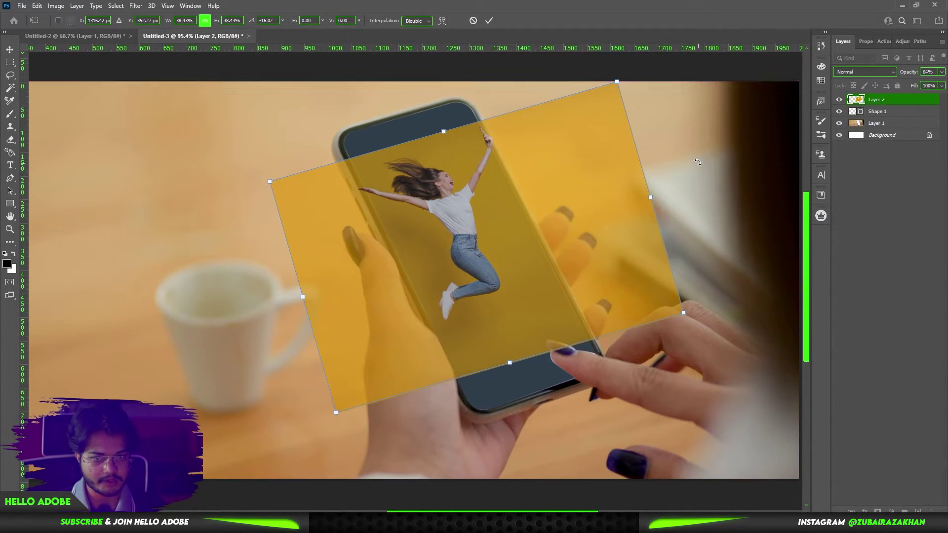
{"action": "left_click_drag", "start_coordinate": [697, 162], "coordinate": [710, 144]}
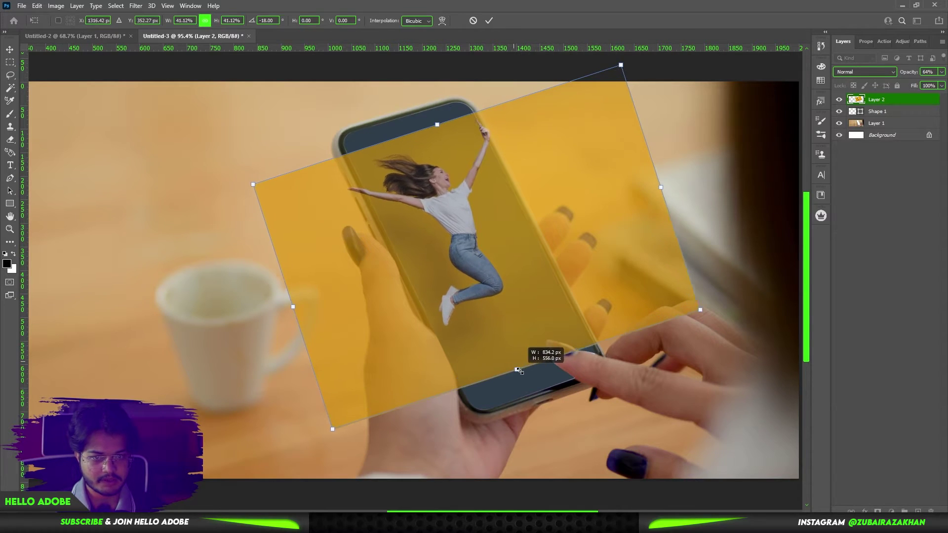
{"action": "left_click_drag", "start_coordinate": [511, 362], "coordinate": [519, 377]}
{"action": "left_click_drag", "start_coordinate": [513, 310], "coordinate": [506, 293]}
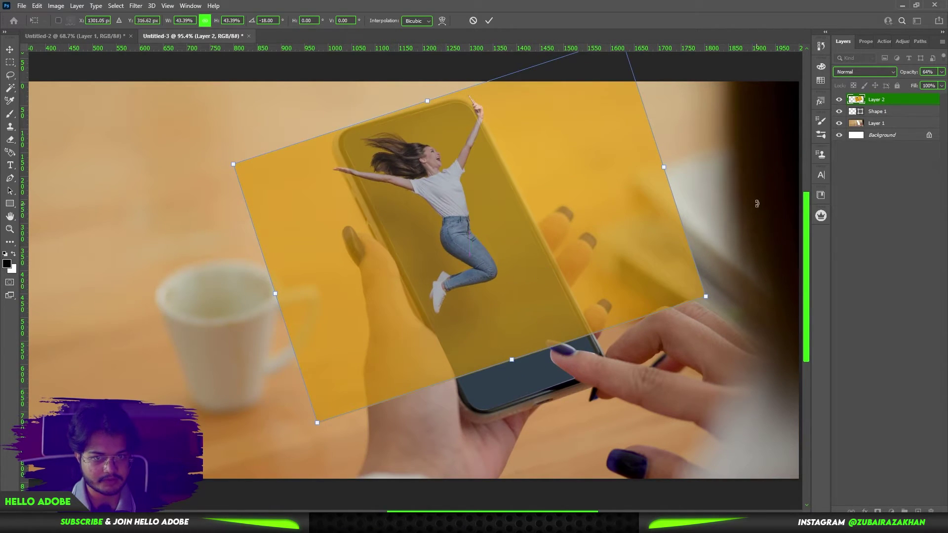
{"action": "left_click_drag", "start_coordinate": [754, 202], "coordinate": [736, 202]}
{"action": "left_click_drag", "start_coordinate": [705, 298], "coordinate": [774, 319]}
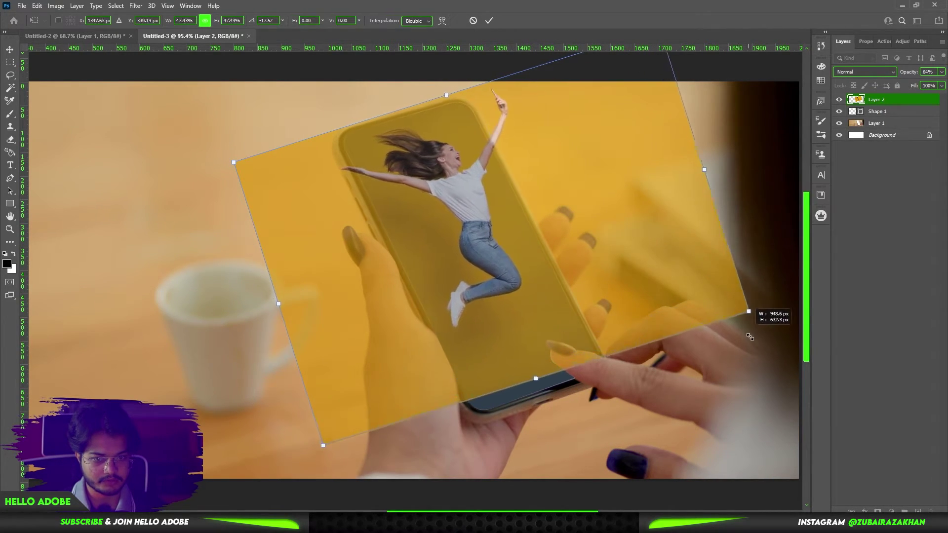
{"action": "left_click_drag", "start_coordinate": [667, 259], "coordinate": [660, 260]}
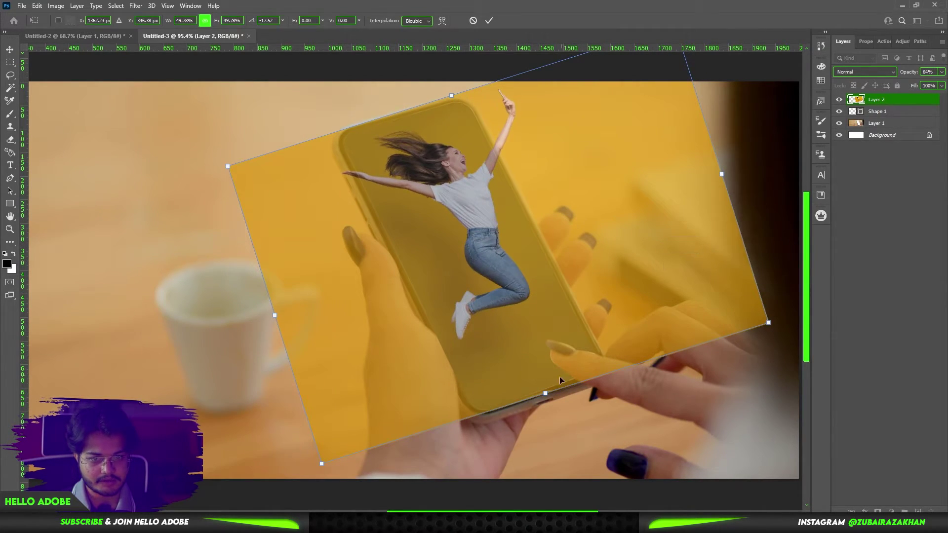
{"action": "left_click_drag", "start_coordinate": [545, 395], "coordinate": [546, 399]}
{"action": "key", "text": "Return"}
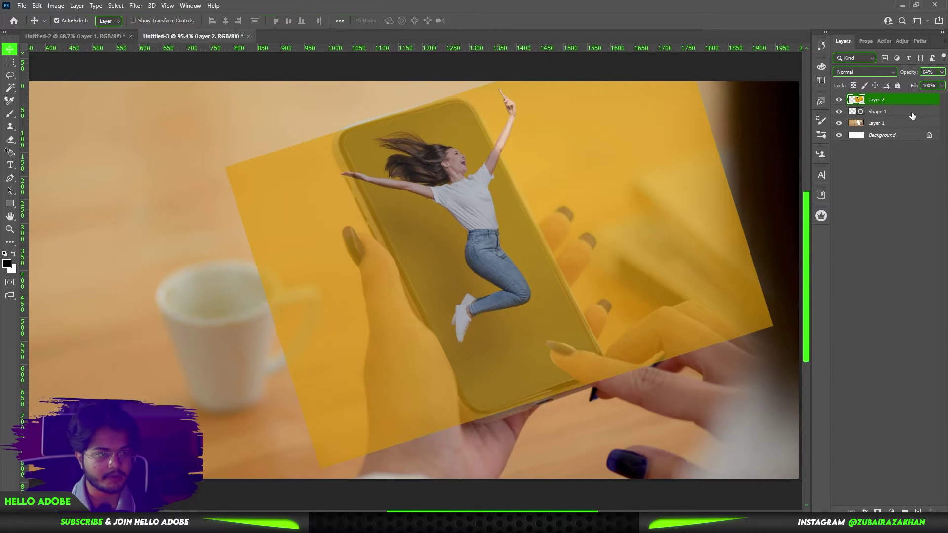
{"action": "key", "text": "0"}
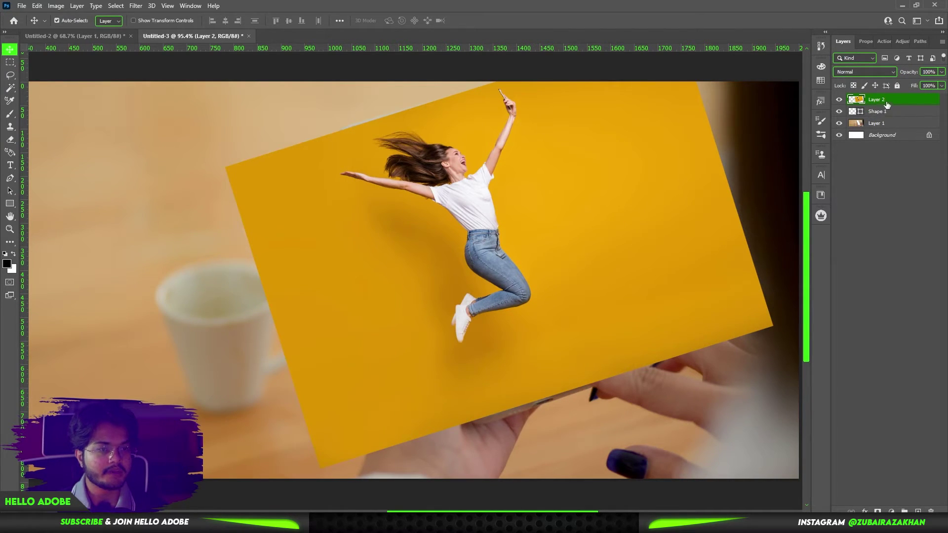
Clip Layer 2 to the Shape 1 screen and duplicate it as Layer 2 copy
{"action": "right_click", "coordinate": [890, 102]}
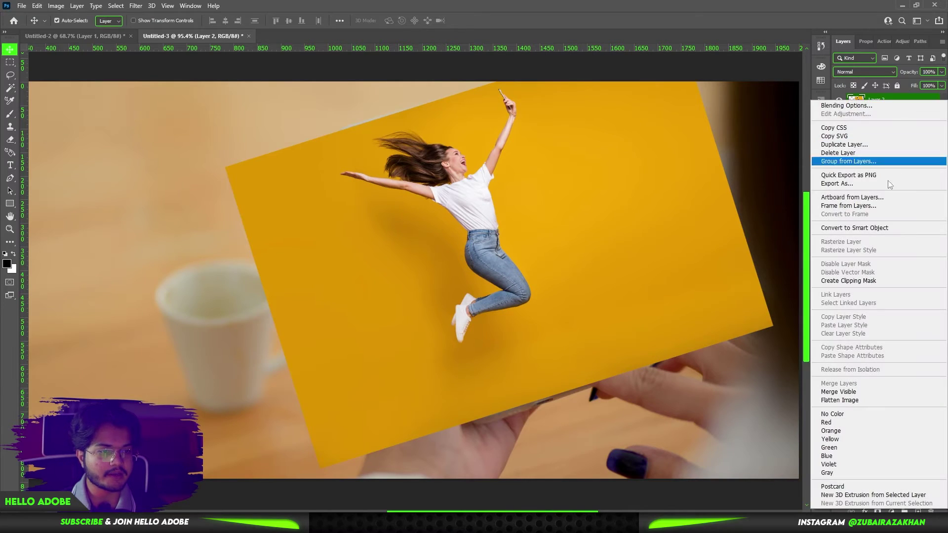
{"action": "left_click", "coordinate": [867, 281]}
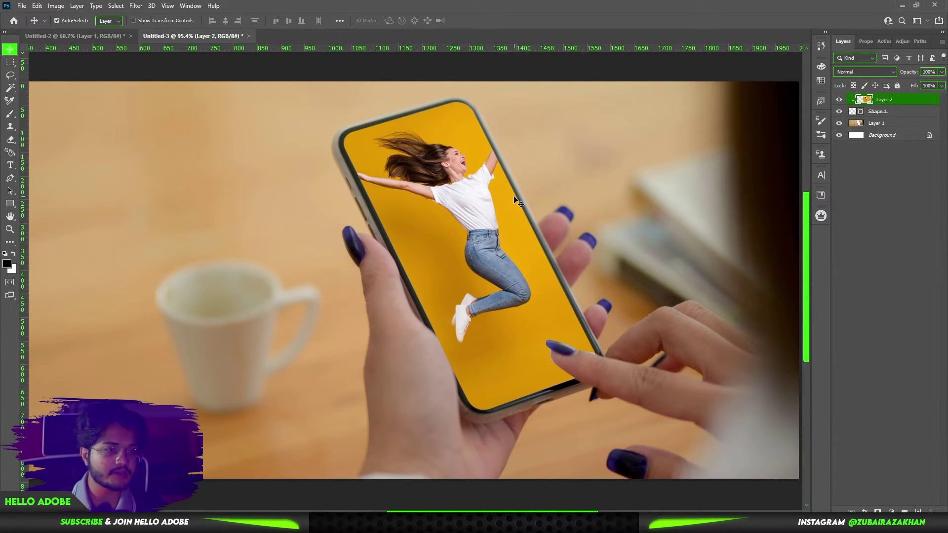
{"action": "scroll", "coordinate": [517, 202], "scroll_direction": "up", "scroll_amount": 2}
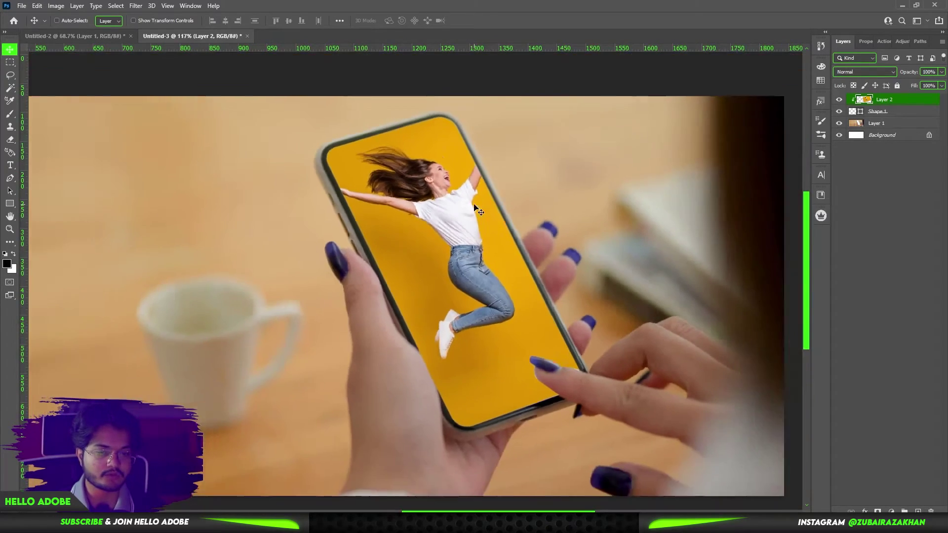
{"action": "scroll", "coordinate": [475, 208], "scroll_direction": "down", "scroll_amount": 2}
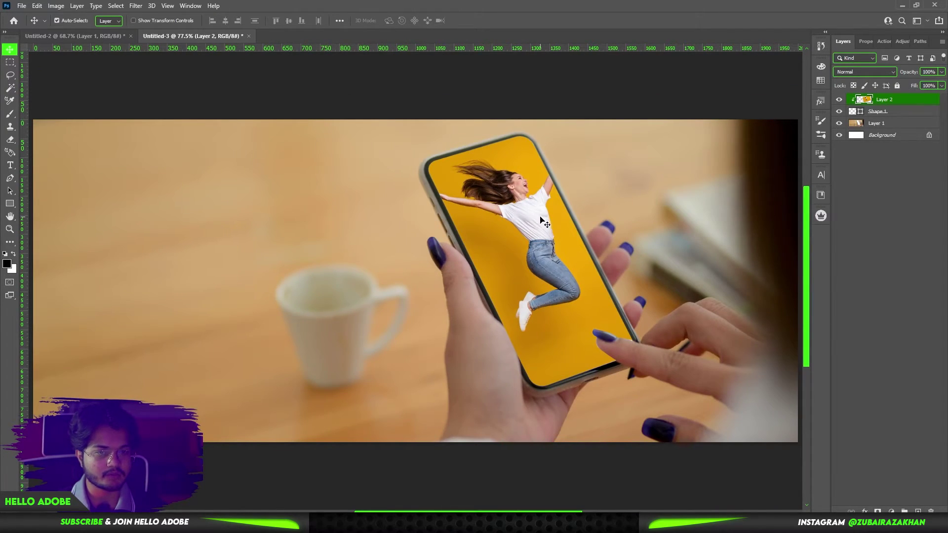
{"action": "key", "text": "ctrl+j"}
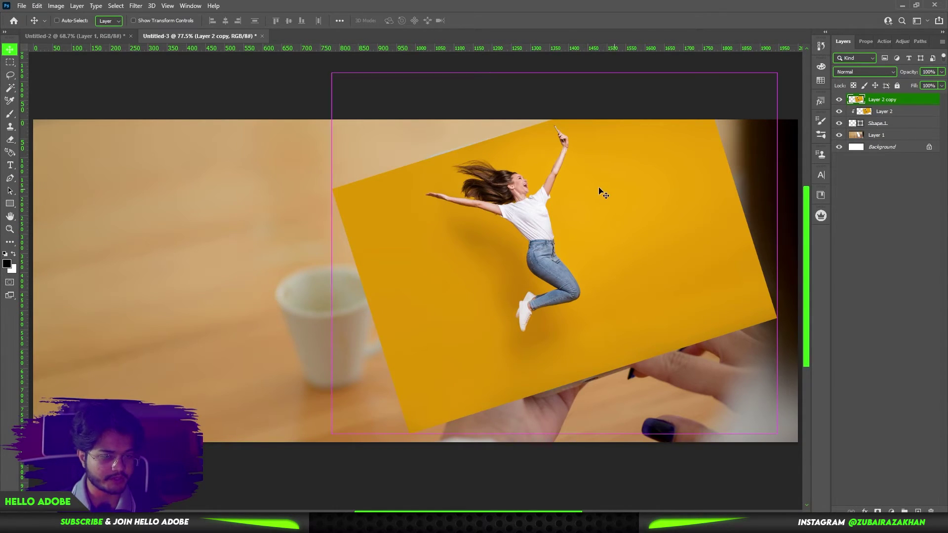
Recreate Layer 2 copy through Duplicate Layer and release it from the clipping mask
{"action": "key", "text": "ctrl+z"}
{"action": "right_click", "coordinate": [894, 101]}
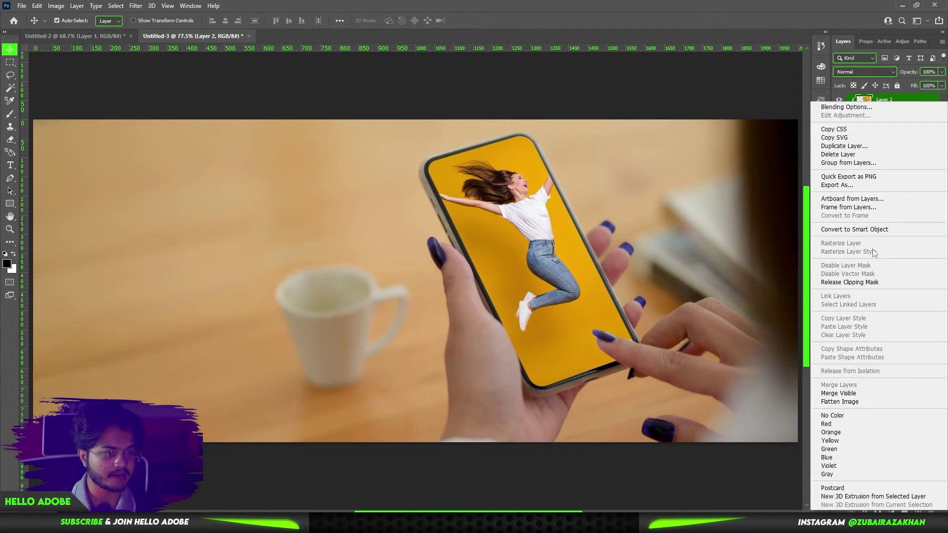
{"action": "left_click", "coordinate": [875, 146]}
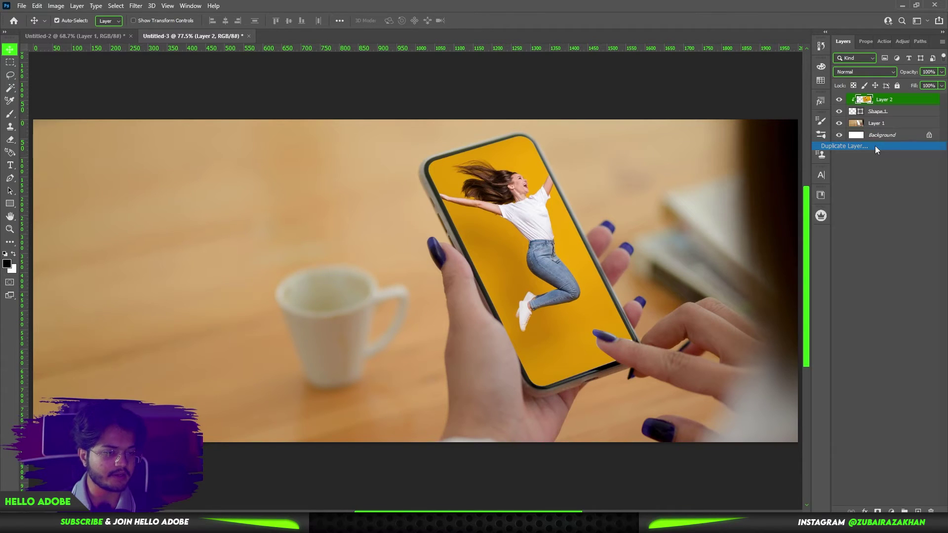
{"action": "left_click", "coordinate": [552, 150]}
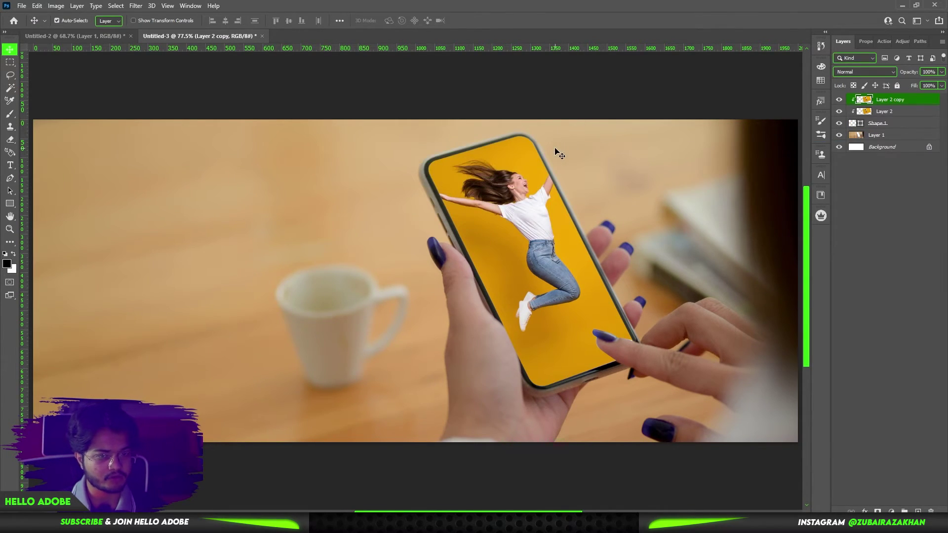
{"action": "left_click", "coordinate": [899, 106], "text": "alt"}
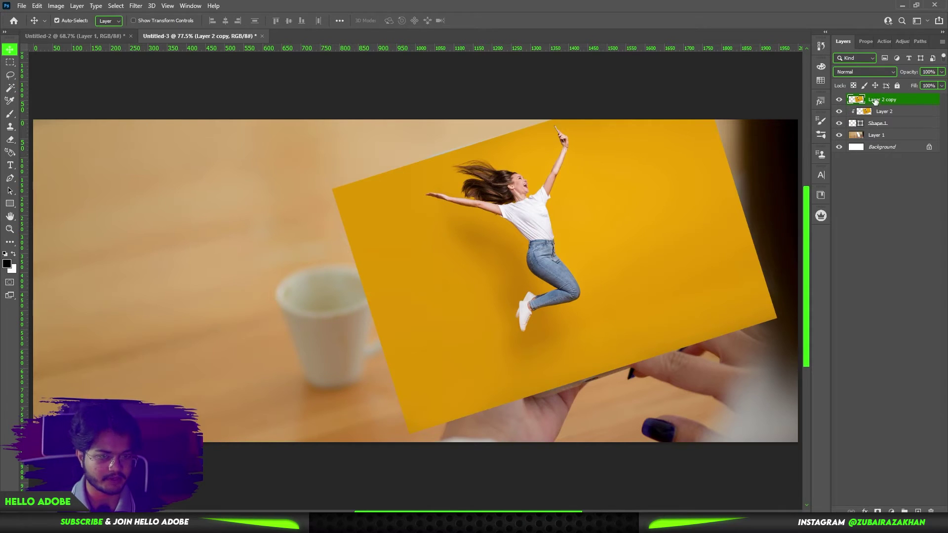
{"action": "left_click", "coordinate": [116, 5]}
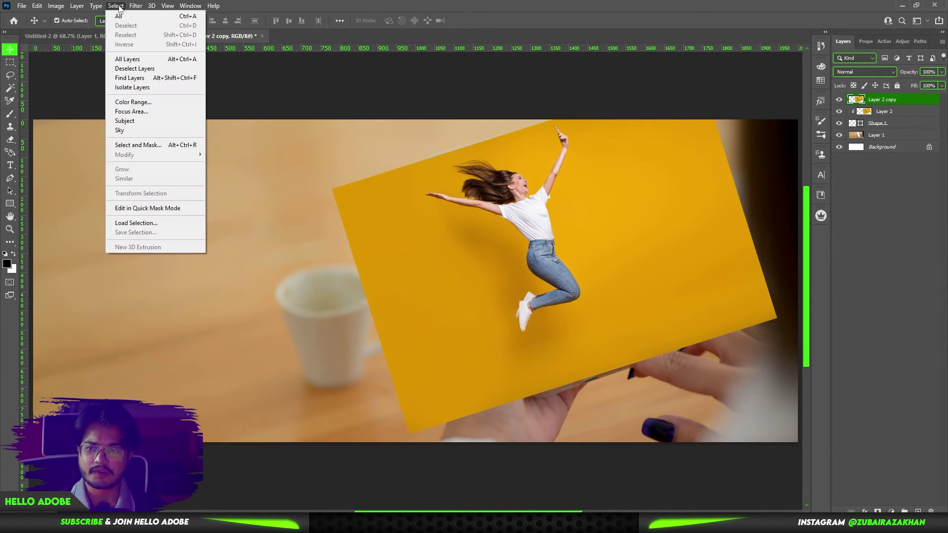
Use Select and Mask's Select Subject to extract the woman onto Layer 2 copy 2 with a layer mask
{"action": "left_click", "coordinate": [304, 6]}
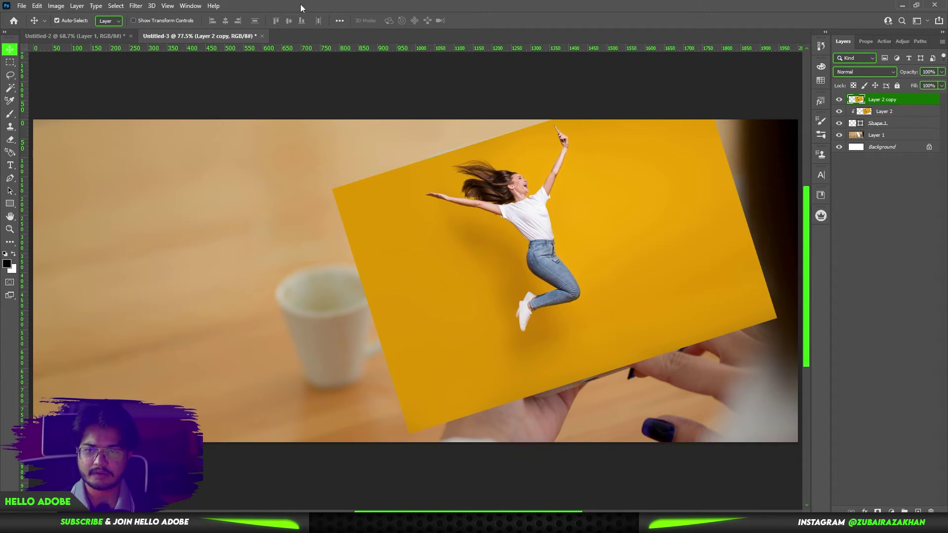
{"action": "key", "text": "m"}
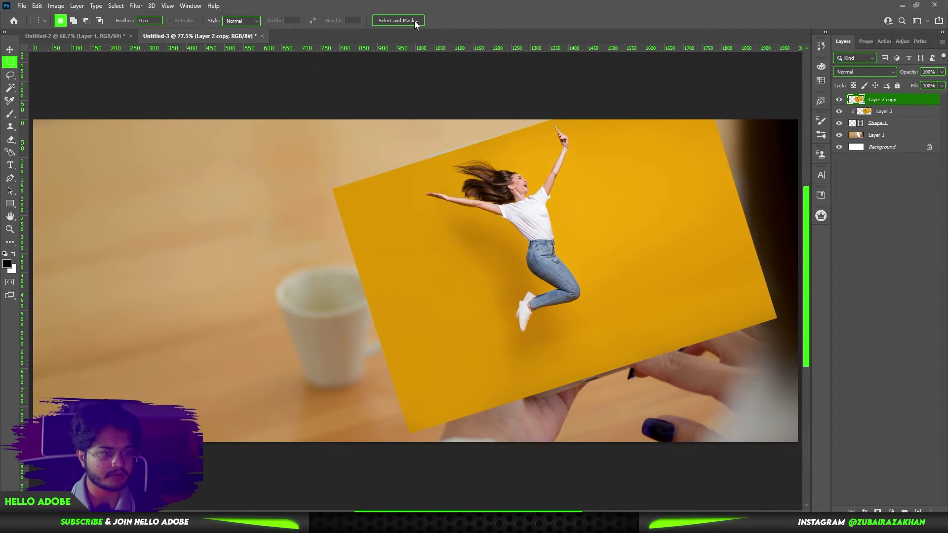
{"action": "left_click", "coordinate": [397, 20]}
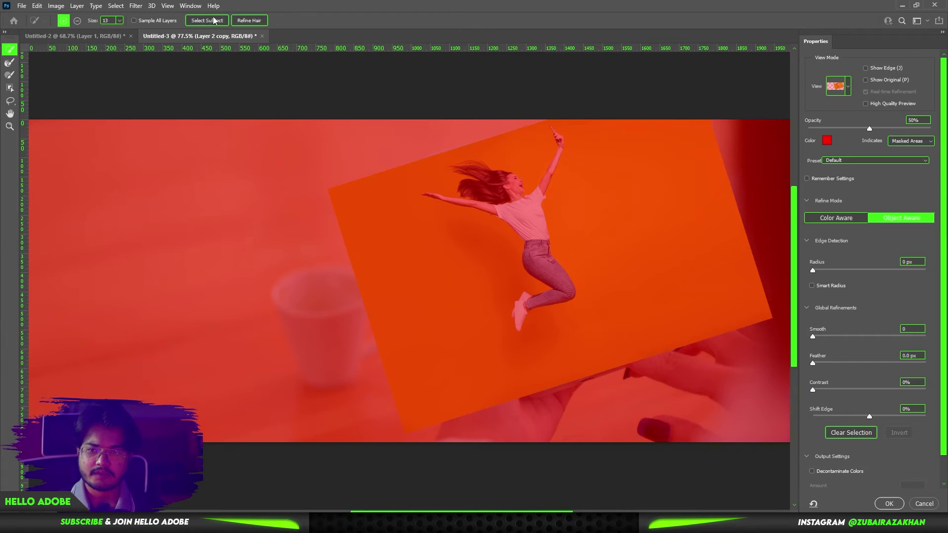
{"action": "left_click", "coordinate": [214, 20]}
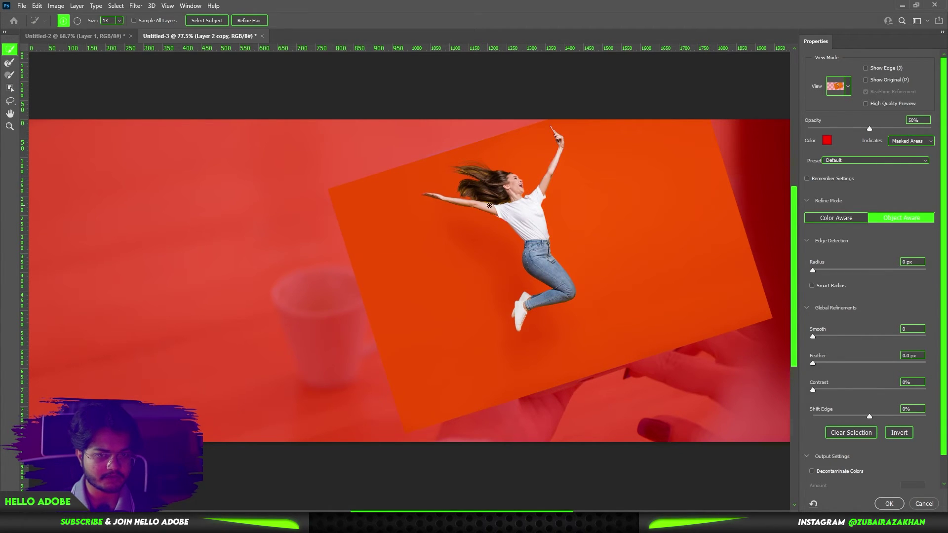
{"action": "scroll", "coordinate": [889, 454], "scroll_direction": "down", "scroll_amount": 2}
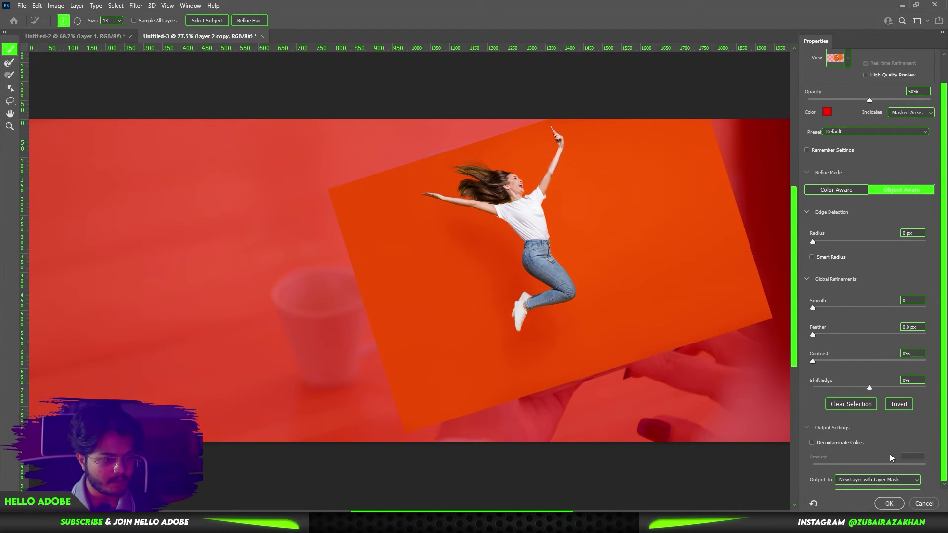
{"action": "left_click", "coordinate": [888, 504]}
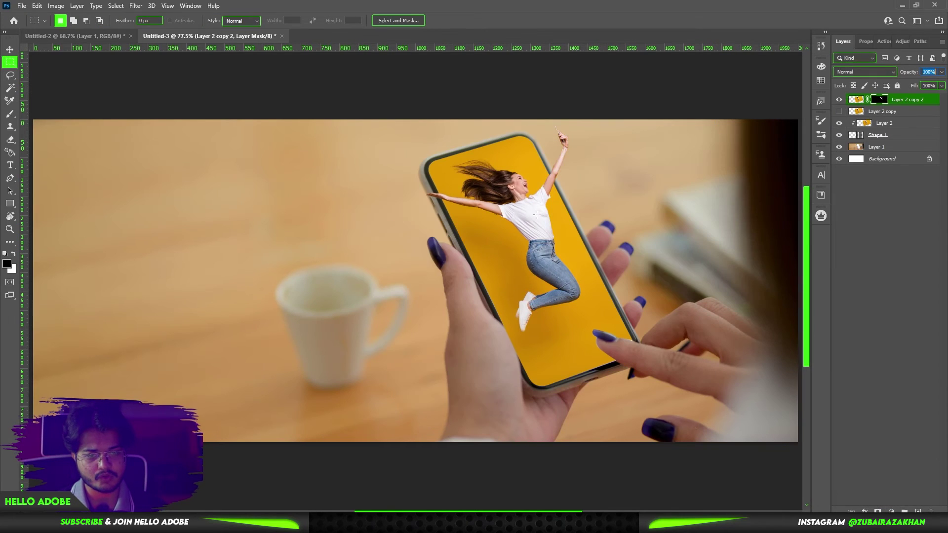
{"action": "scroll", "coordinate": [547, 227], "scroll_direction": "up", "scroll_amount": 3}
{"action": "scroll", "coordinate": [548, 227], "scroll_direction": "down", "scroll_amount": 2}
{"action": "scroll", "coordinate": [550, 242], "scroll_direction": "down", "scroll_amount": 2}
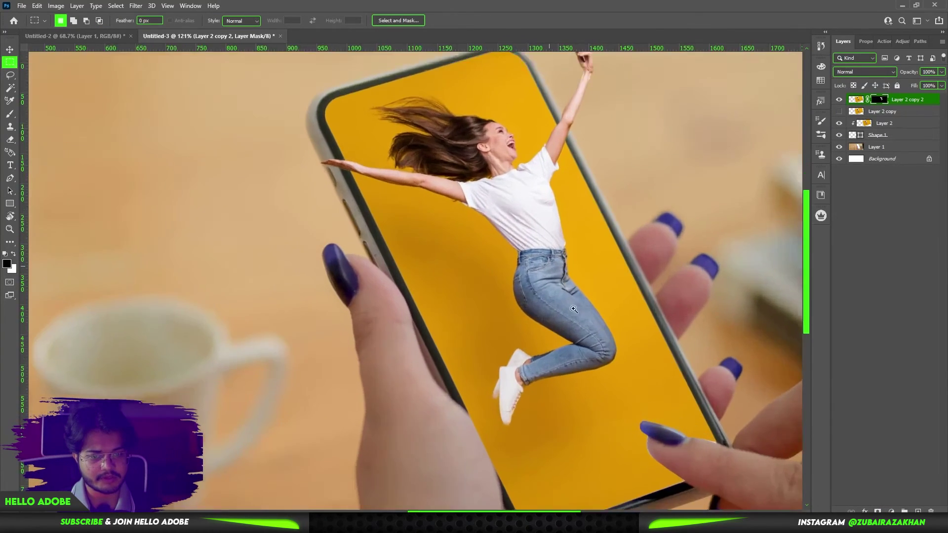
{"action": "scroll", "coordinate": [555, 265], "scroll_direction": "down", "scroll_amount": 2}
{"action": "scroll", "coordinate": [555, 265], "scroll_direction": "up", "scroll_amount": 2}
{"action": "key", "text": "v"}
{"action": "scroll", "coordinate": [593, 297], "scroll_direction": "up", "scroll_amount": 3}
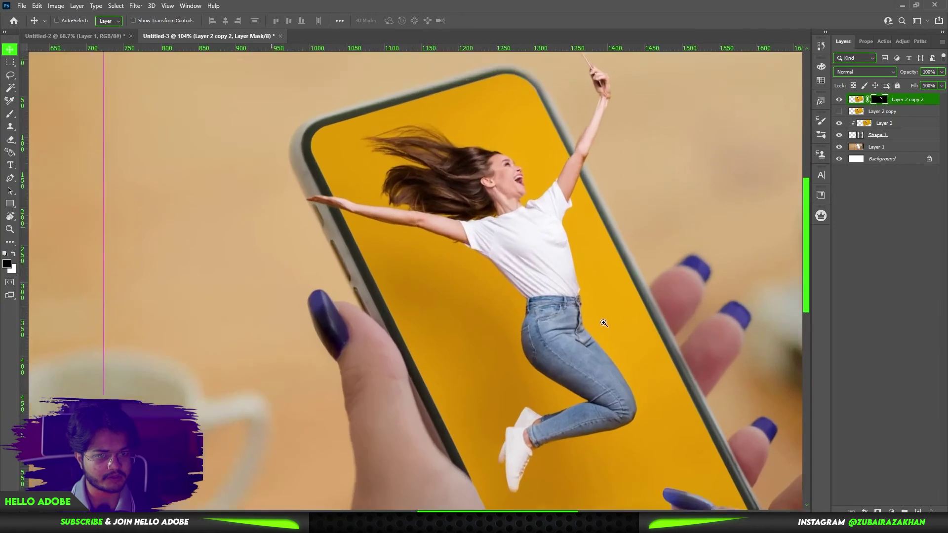
{"action": "scroll", "coordinate": [620, 320], "scroll_direction": "up", "scroll_amount": 1}
{"action": "left_click_drag", "start_coordinate": [620, 319], "coordinate": [614, 338]}
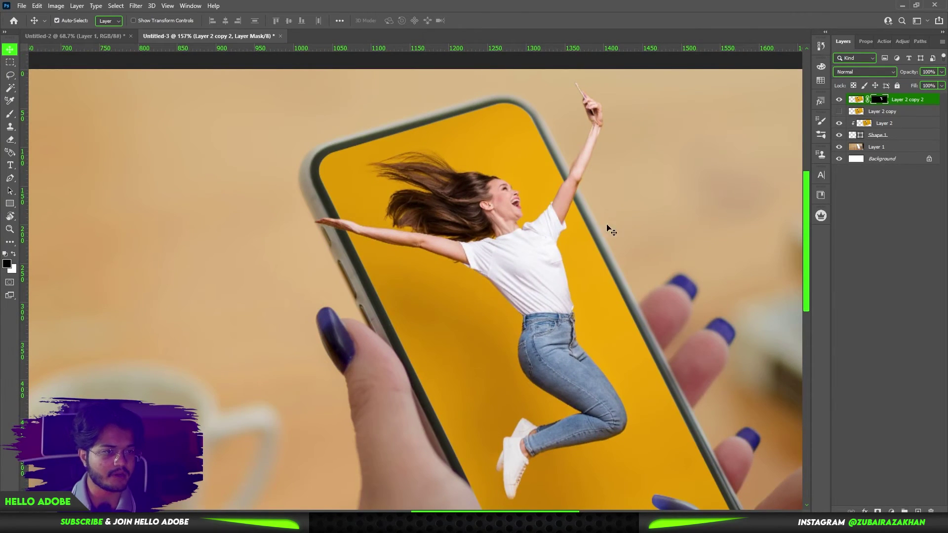
{"action": "key", "text": "b"}
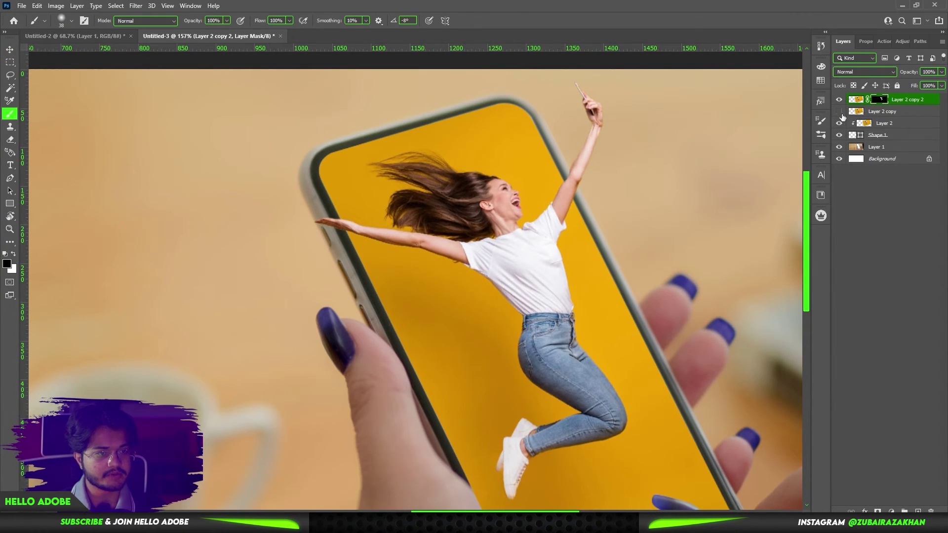
{"action": "scroll", "coordinate": [386, 209], "scroll_direction": "up", "scroll_amount": 1}
{"action": "scroll", "coordinate": [529, 401], "scroll_direction": "down", "scroll_amount": 1}
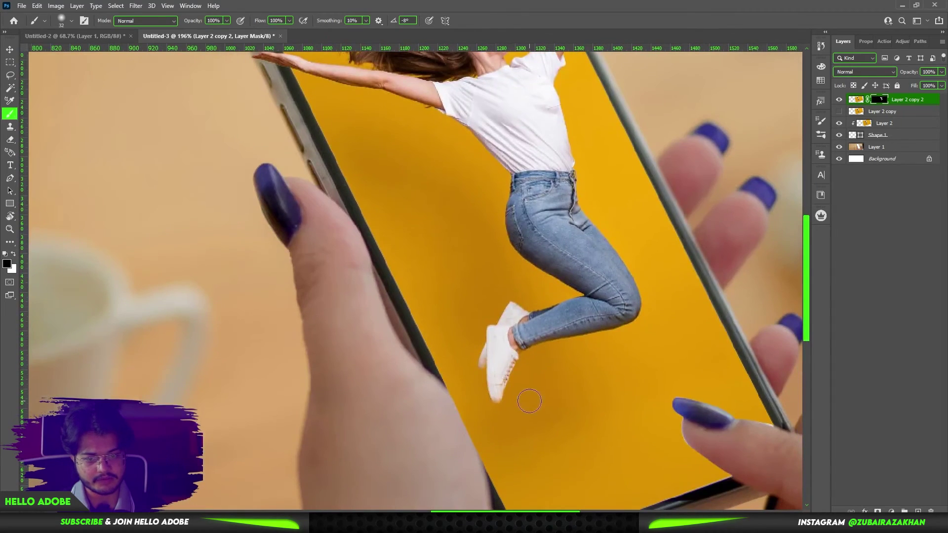
{"action": "key", "text": "ctrl+0"}
{"action": "key", "text": "v"}
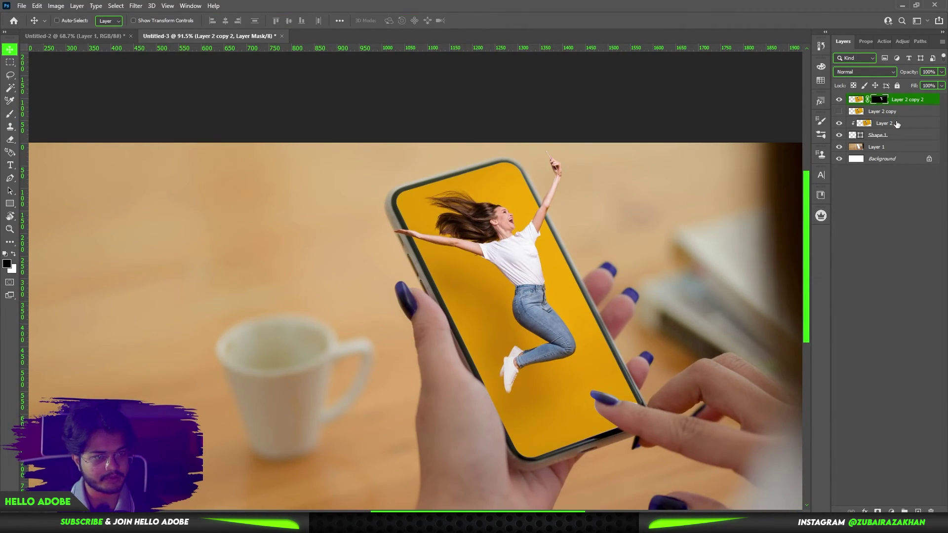
{"action": "left_click", "coordinate": [897, 124], "text": "ctrl"}
{"action": "mouse_move", "coordinate": [532, 302]}
{"action": "left_mouse_down"}
{"action": "mouse_move", "coordinate": [497, 311]}
{"action": "mouse_move", "coordinate": [533, 299]}
{"action": "left_mouse_up"}
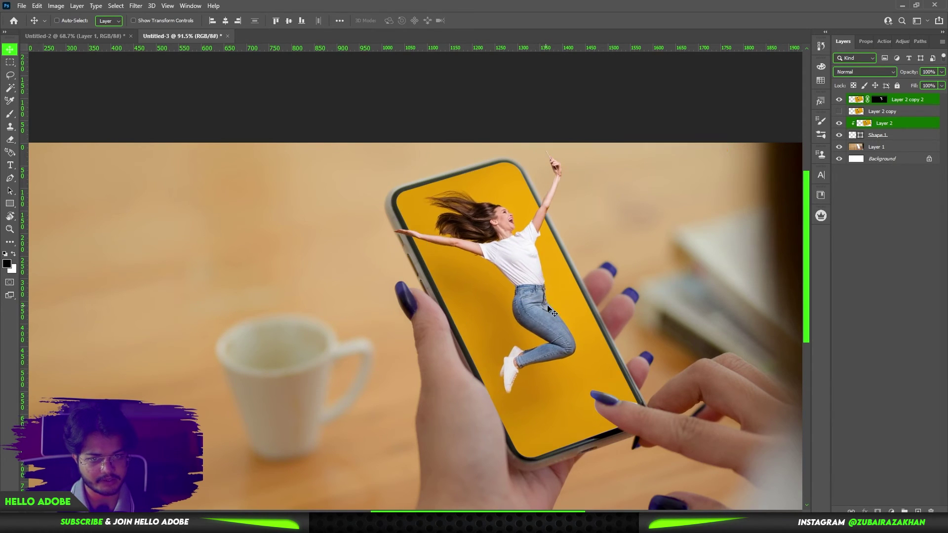
{"action": "scroll", "coordinate": [543, 296], "scroll_direction": "down", "scroll_amount": 2}
{"action": "scroll", "coordinate": [556, 290], "scroll_direction": "right", "scroll_amount": 1}
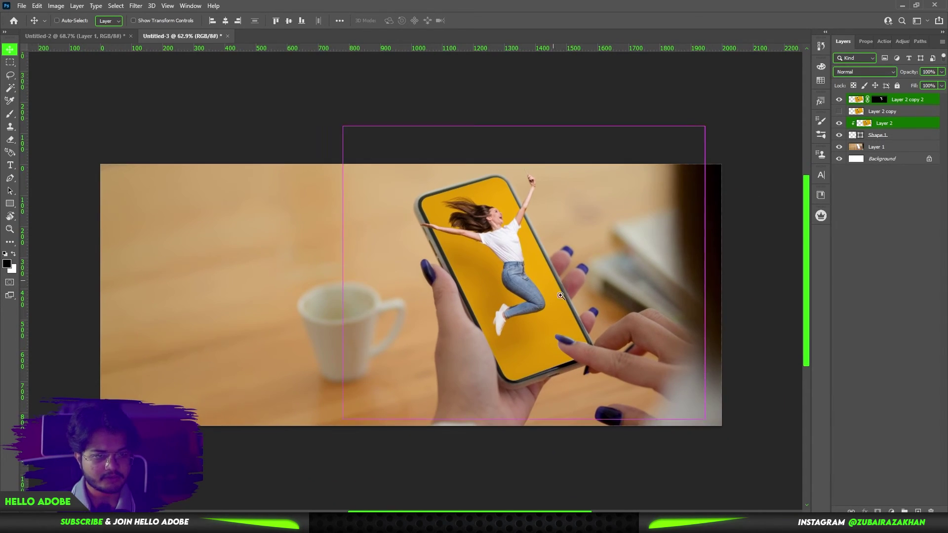
{"action": "scroll", "coordinate": [562, 296], "scroll_direction": "down", "scroll_amount": 1}
{"action": "scroll", "coordinate": [572, 308], "scroll_direction": "up", "scroll_amount": 2}
{"action": "scroll", "coordinate": [572, 308], "scroll_direction": "up", "scroll_amount": 2}
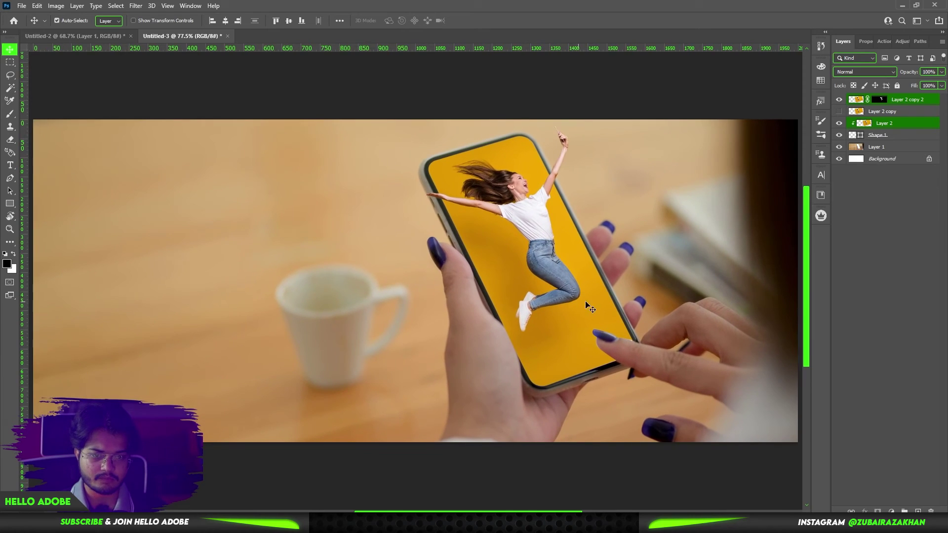
{"action": "left_click", "coordinate": [318, 147], "text": "ctrl"}
{"action": "scroll", "coordinate": [457, 269], "scroll_direction": "up", "scroll_amount": 1}
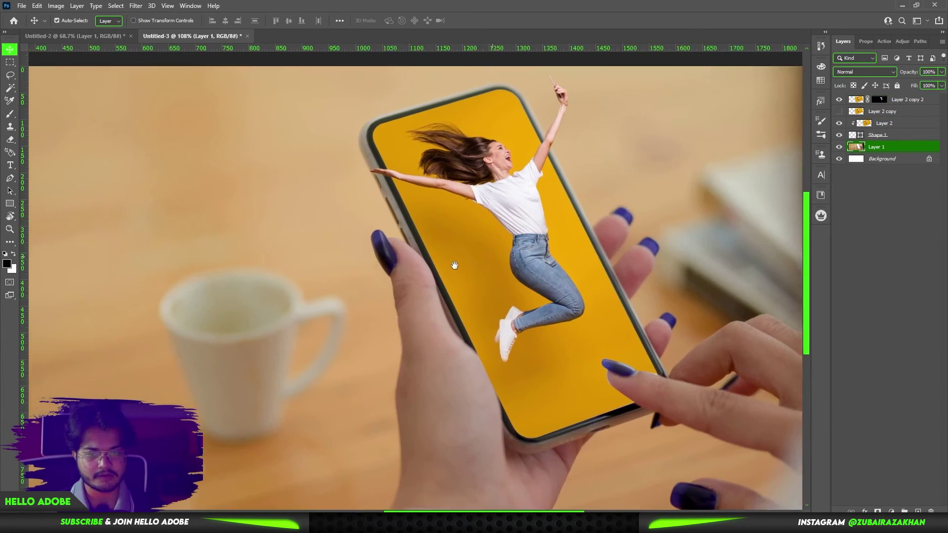
{"action": "scroll", "coordinate": [453, 265], "scroll_direction": "up", "scroll_amount": 1}
{"action": "scroll", "coordinate": [454, 265], "scroll_direction": "down", "scroll_amount": 2}
{"action": "scroll", "coordinate": [583, 234], "scroll_direction": "up", "scroll_amount": 2}
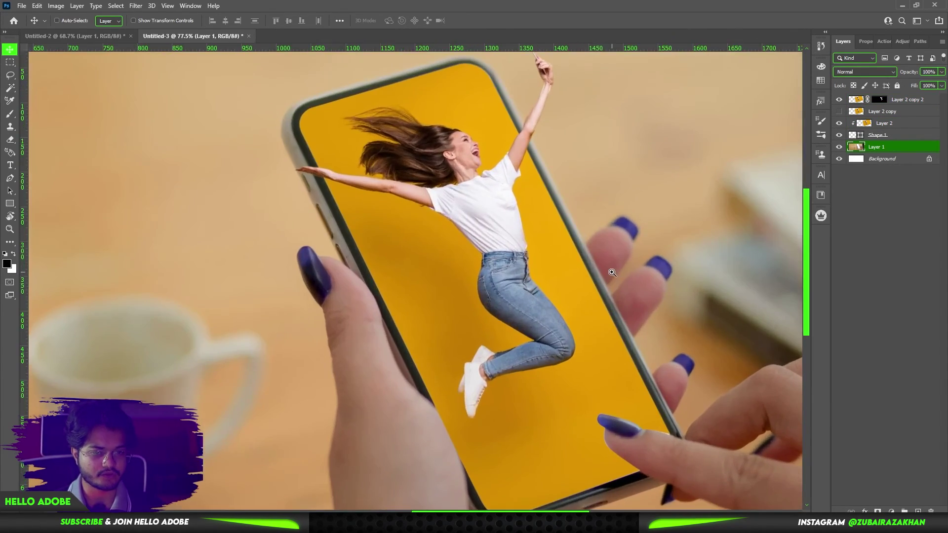
{"action": "scroll", "coordinate": [611, 271], "scroll_direction": "down", "scroll_amount": 2}
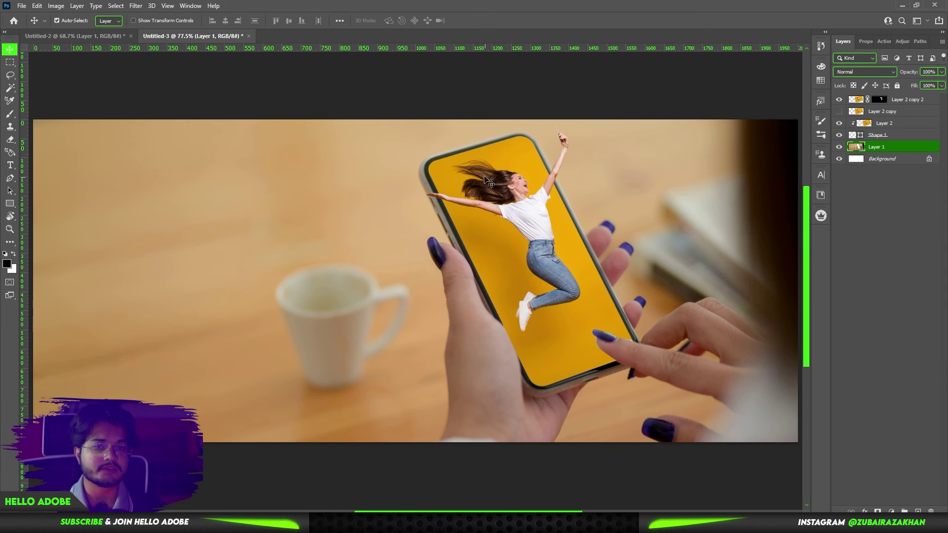
{"action": "scroll", "coordinate": [577, 217], "scroll_direction": "up", "scroll_amount": 2}
{"action": "scroll", "coordinate": [585, 247], "scroll_direction": "up", "scroll_amount": 3}
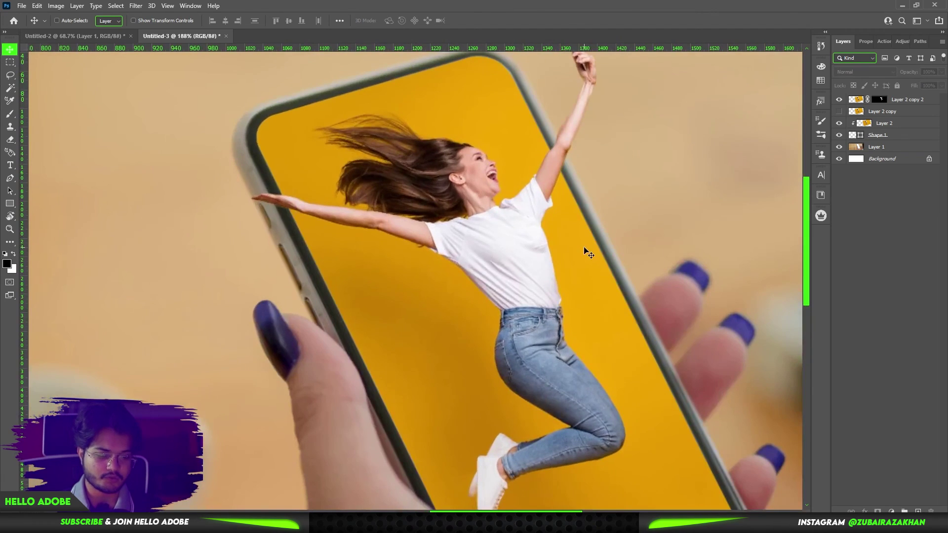
{"action": "key", "text": "ctrl+0"}
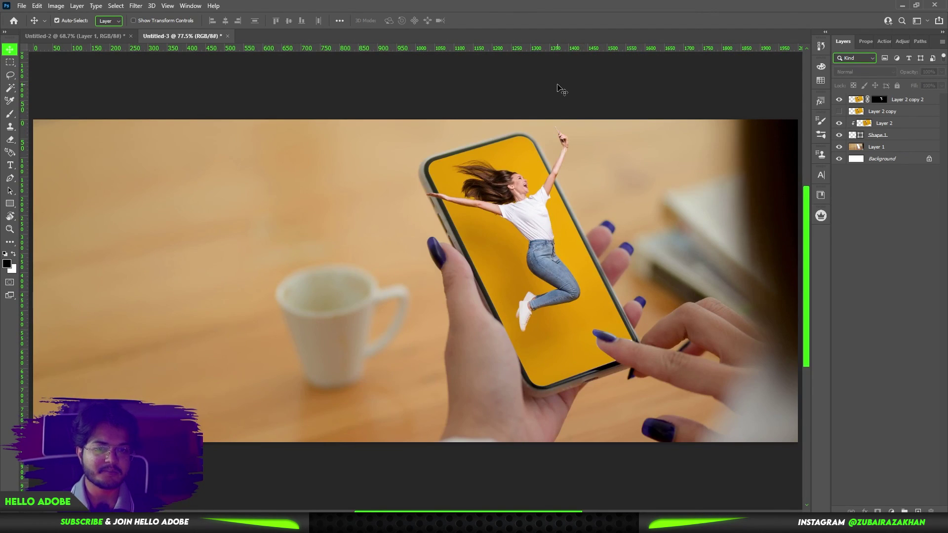